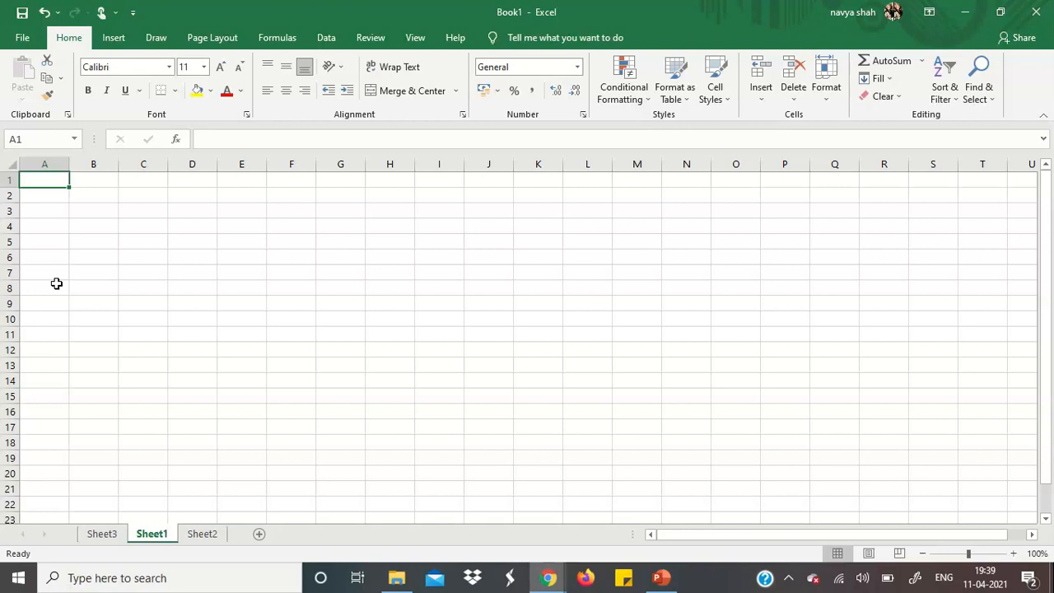
text(1)
key(Return)
text(2)
key(Return)
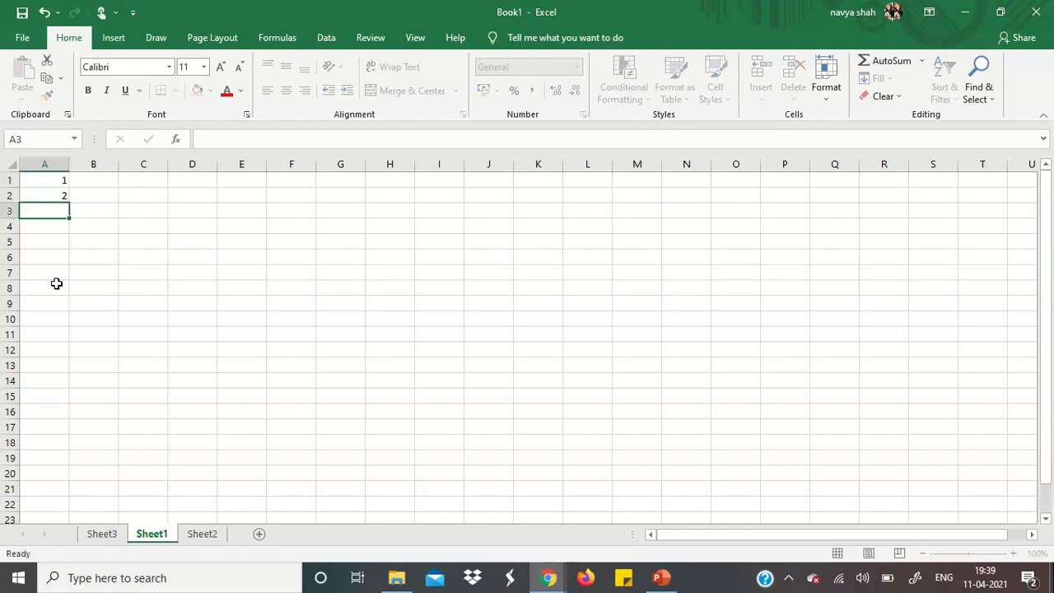
key(Up)
key(Up)
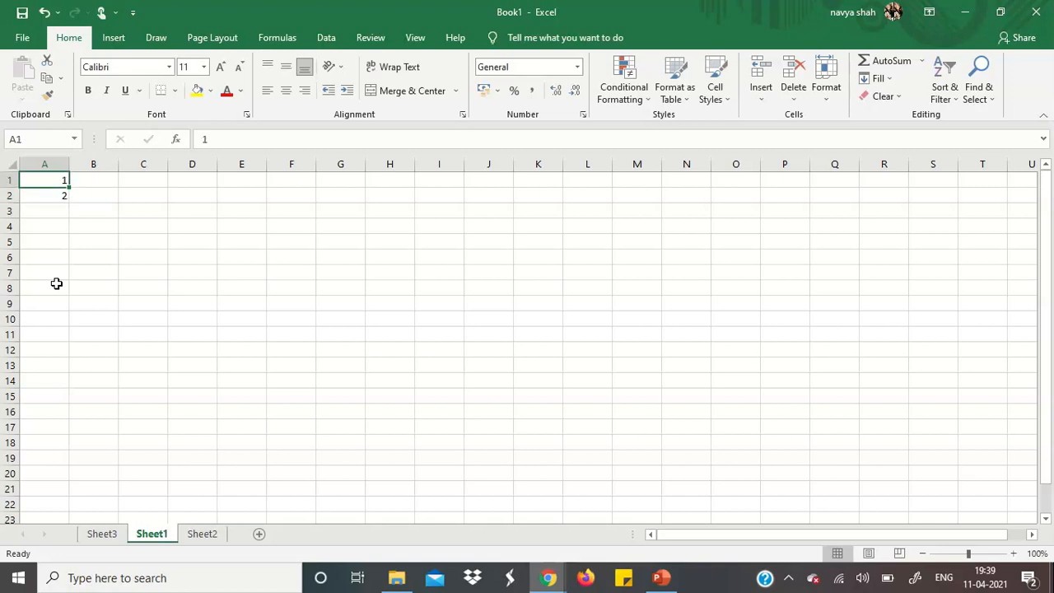
key(Down)
key(Delete)
Enter 20, 21, 22 and 23 in cells A1 to A4 of Sheet1.
key(Up)
text(20)
key(Return)
text(21)
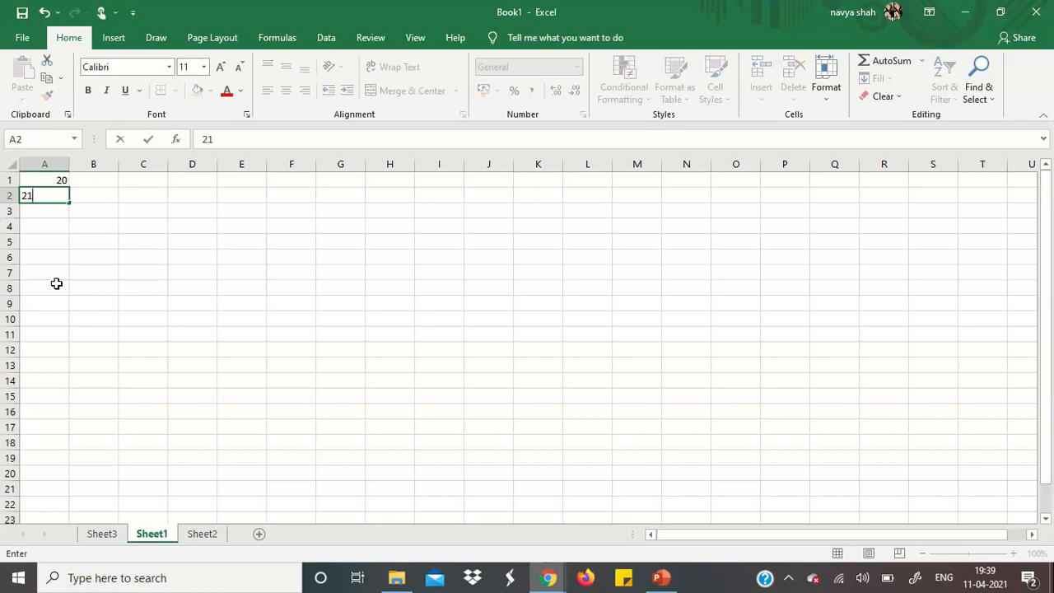
key(Return)
text(22)
key(Return)
text(23)
key(Return)
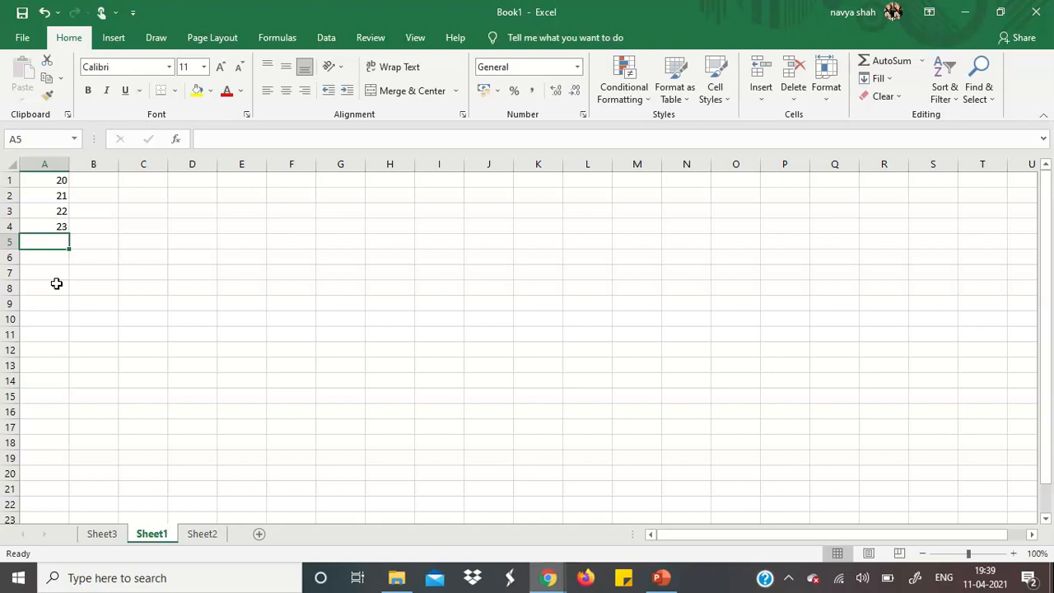
Fill the number series from A1:A4 down column A to 50 in cell A31.
click(61, 179)
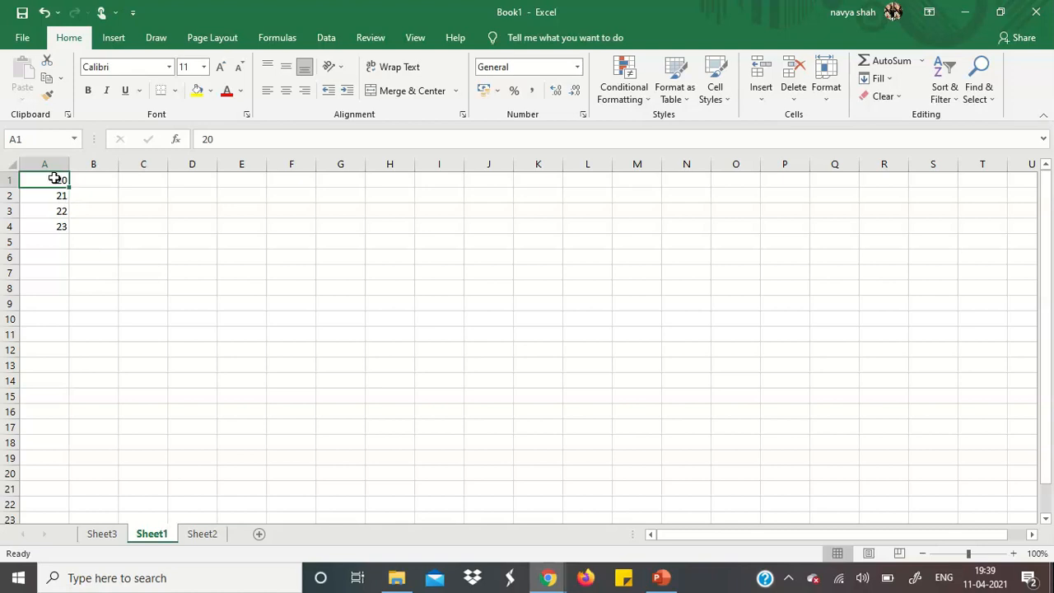
key(shift+Down)
key(shift+Down)
key(shift+Down)
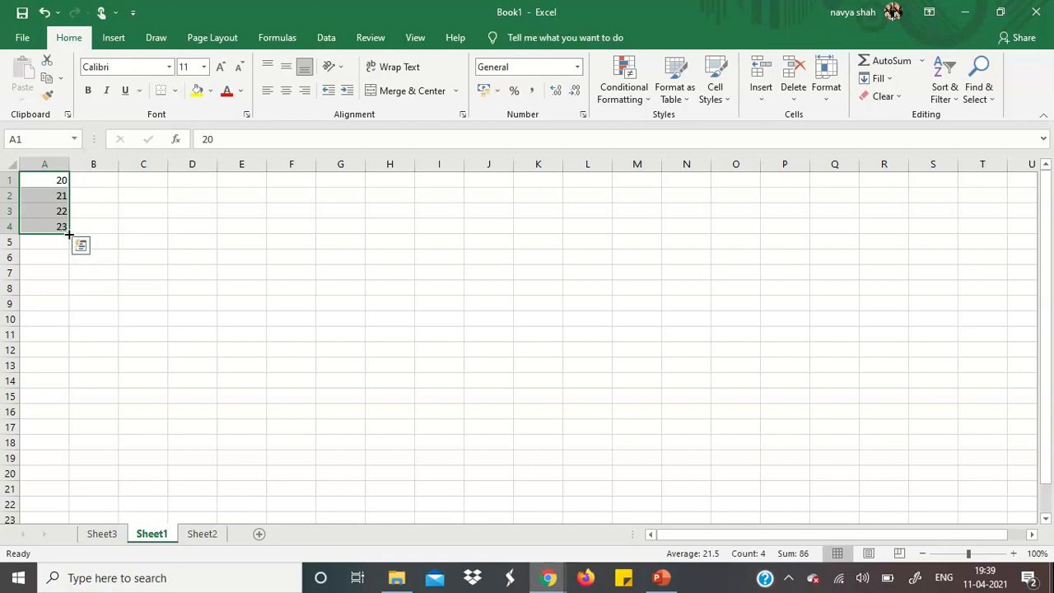
drag(69, 235, 67, 451)
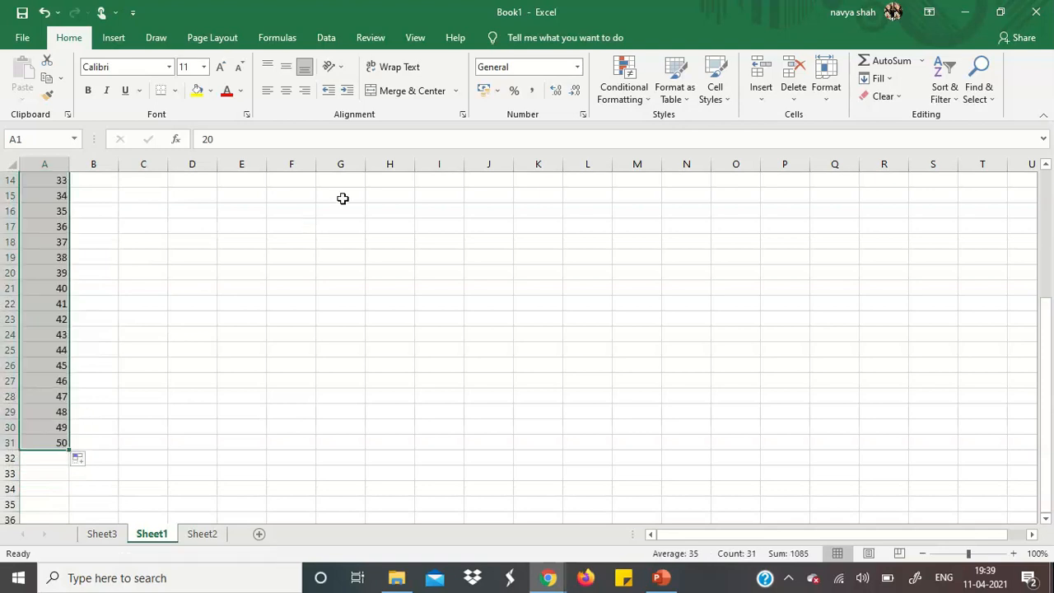
scroll(338, 202, up, 4)
scroll(319, 243, up, 1)
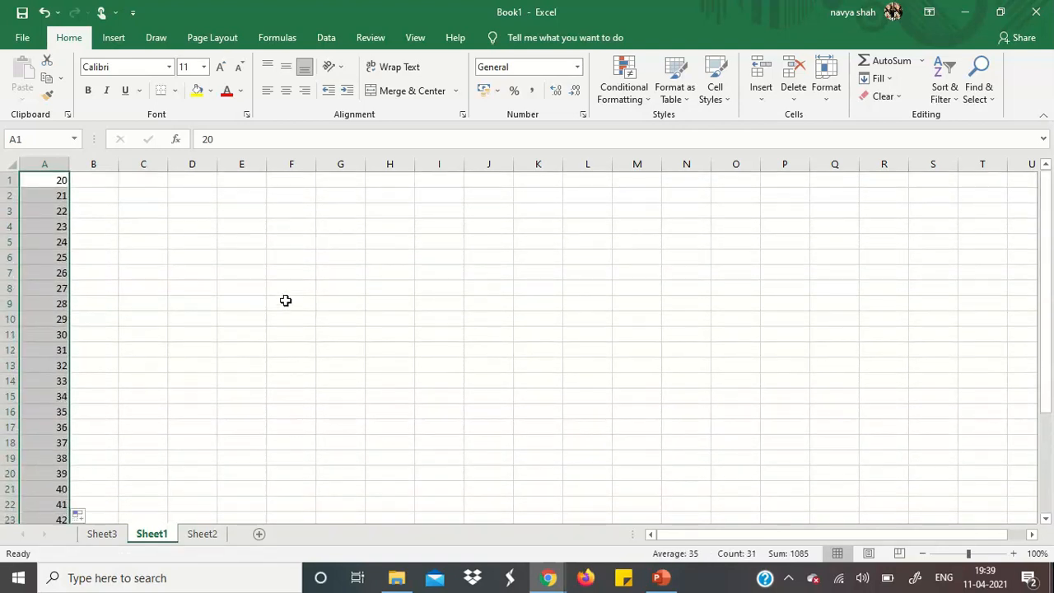
Enter 2 and 4 in cells C1 and C2 as the start of an even-number series.
click(192, 225)
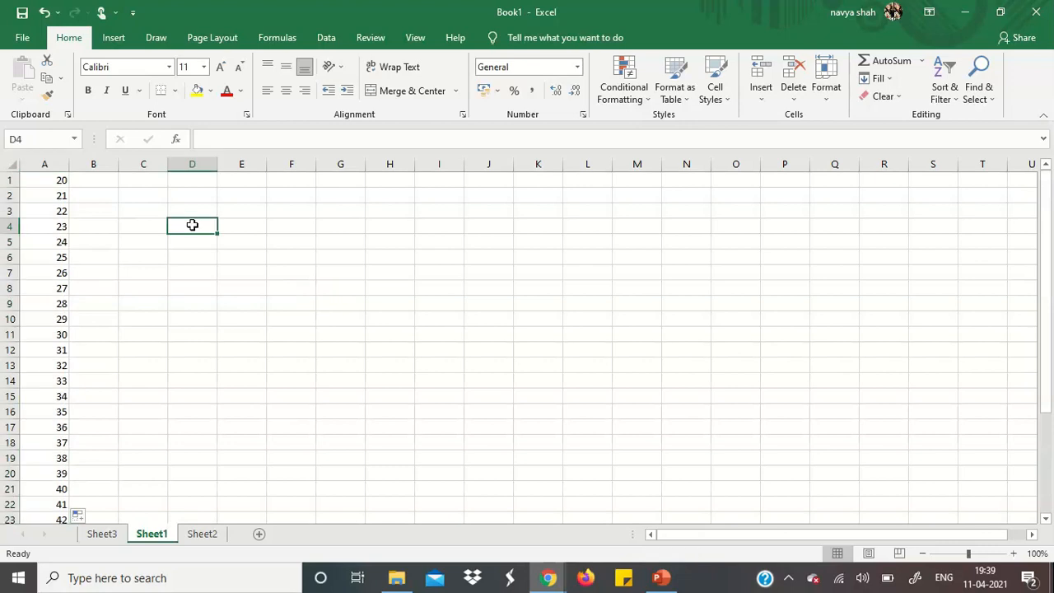
click(144, 175)
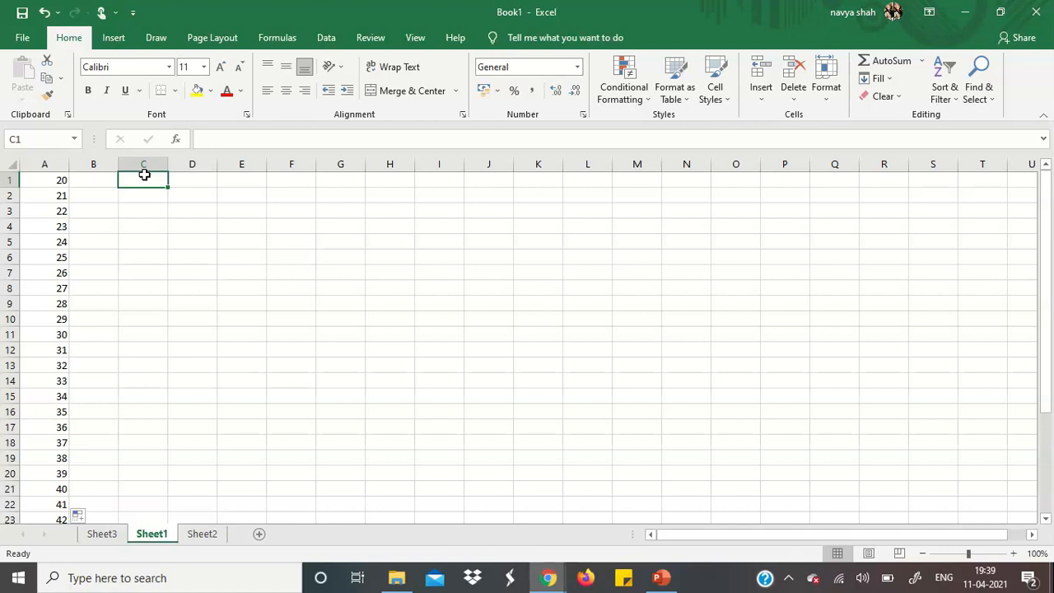
text(2)
key(Return)
text(4)
key(Return)
text(6)
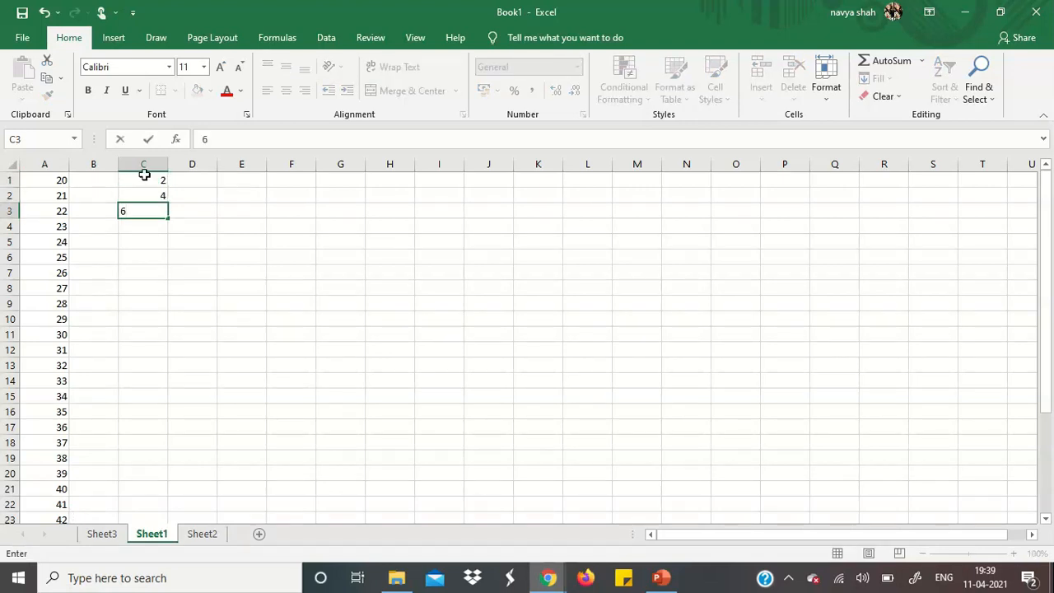
key(BackSpace)
Fill the even-number series from C1:C2 down column C to 34 in cell C17.
click(173, 192)
click(158, 178)
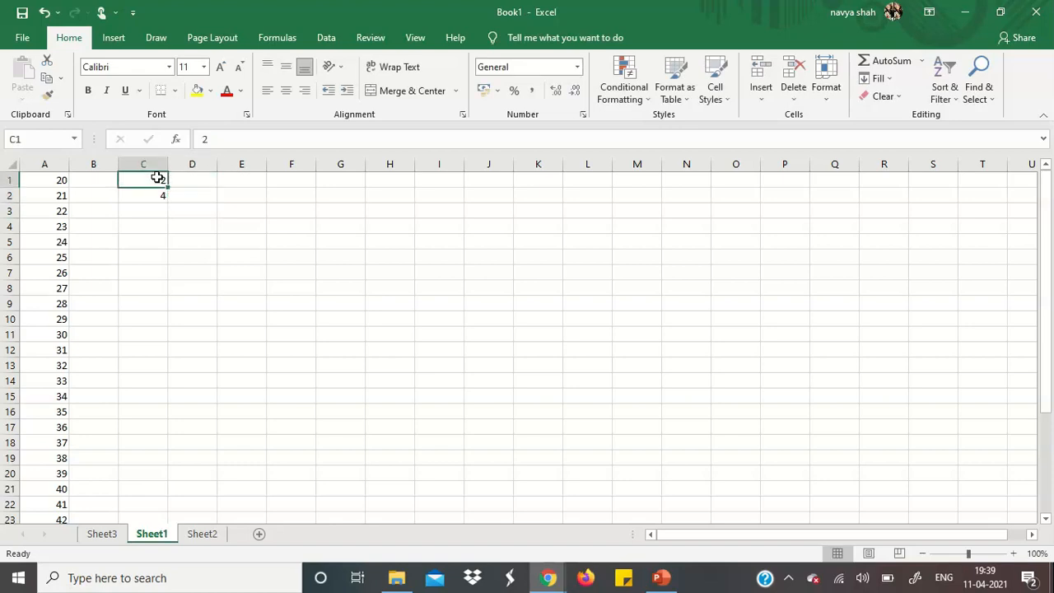
key(shift+Down)
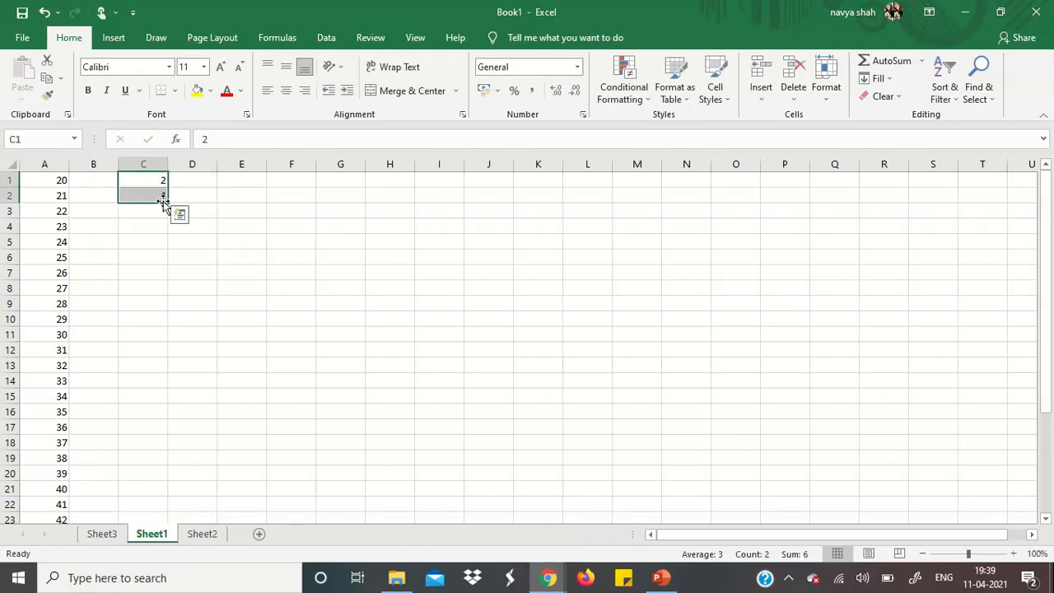
drag(165, 200, 173, 442)
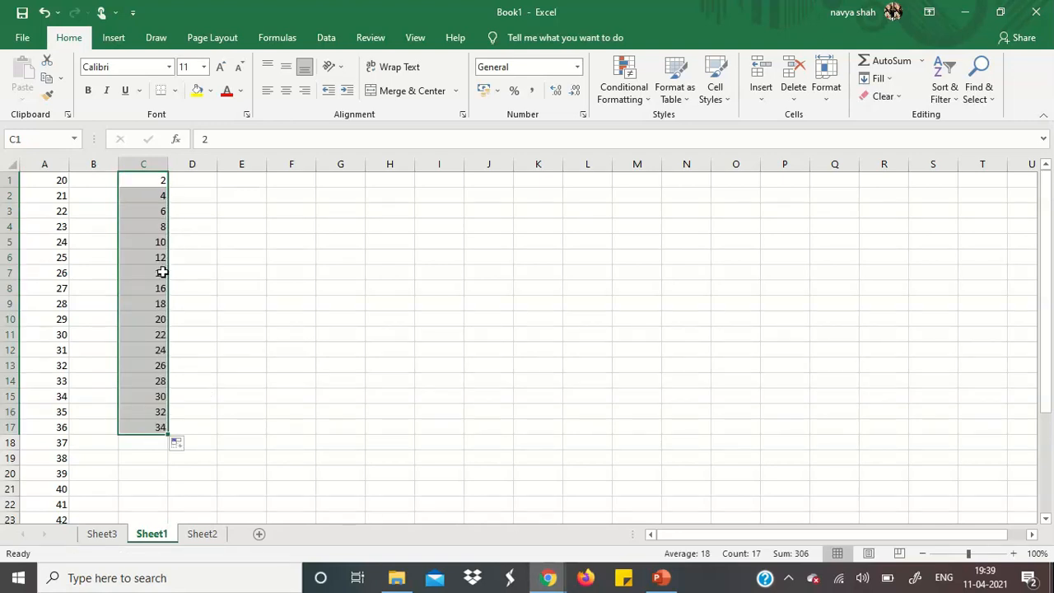
Enter 3, 7 and 11 in cells E1 to E3 and fill the series down to 71 in E18.
click(252, 175)
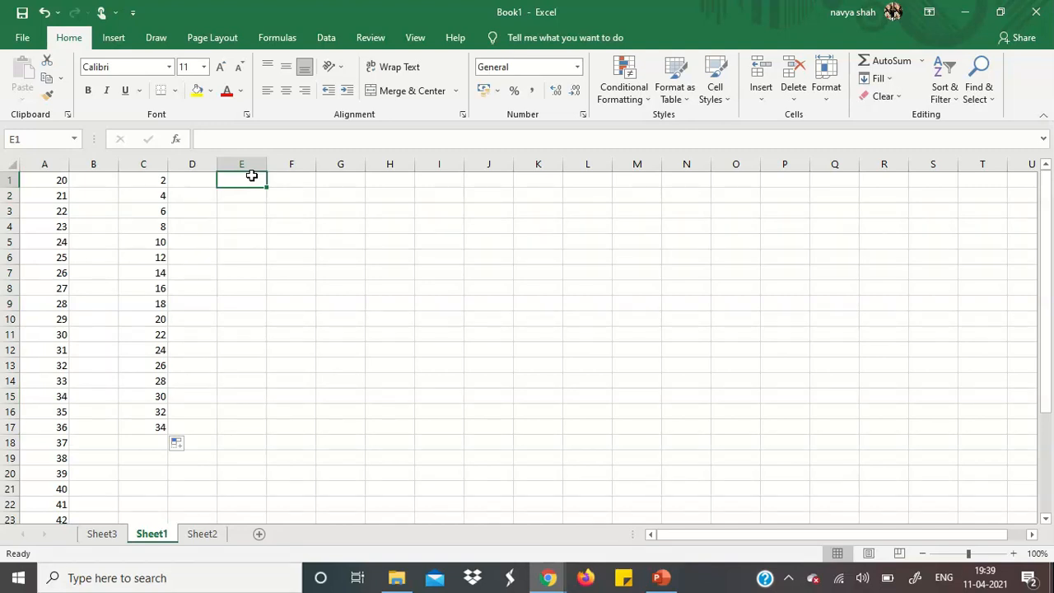
text(3)
key(Return)
text(7)
key(Return)
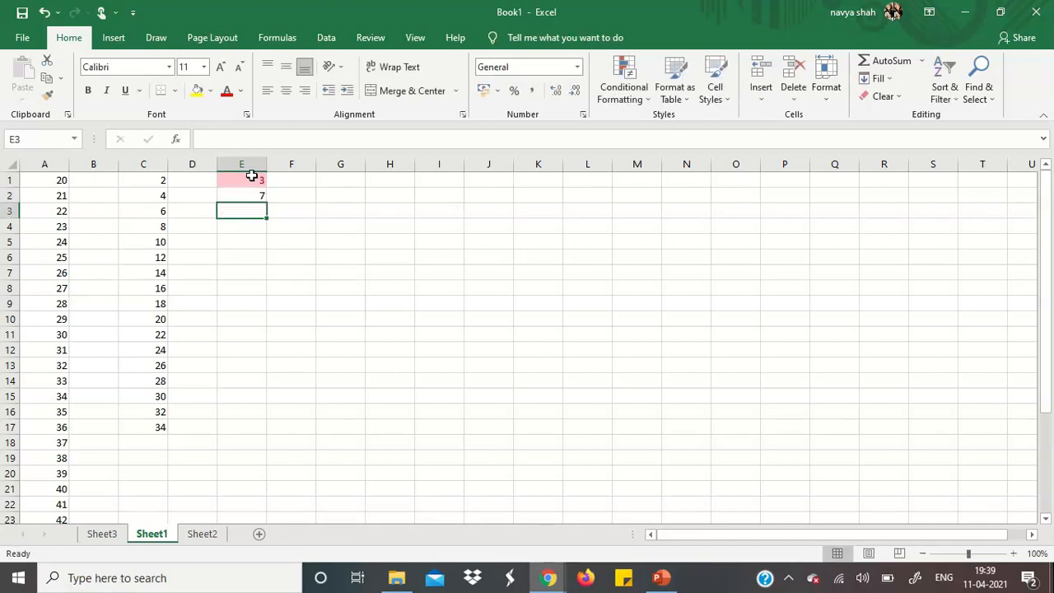
text(11)
key(Return)
drag(251, 175, 267, 443)
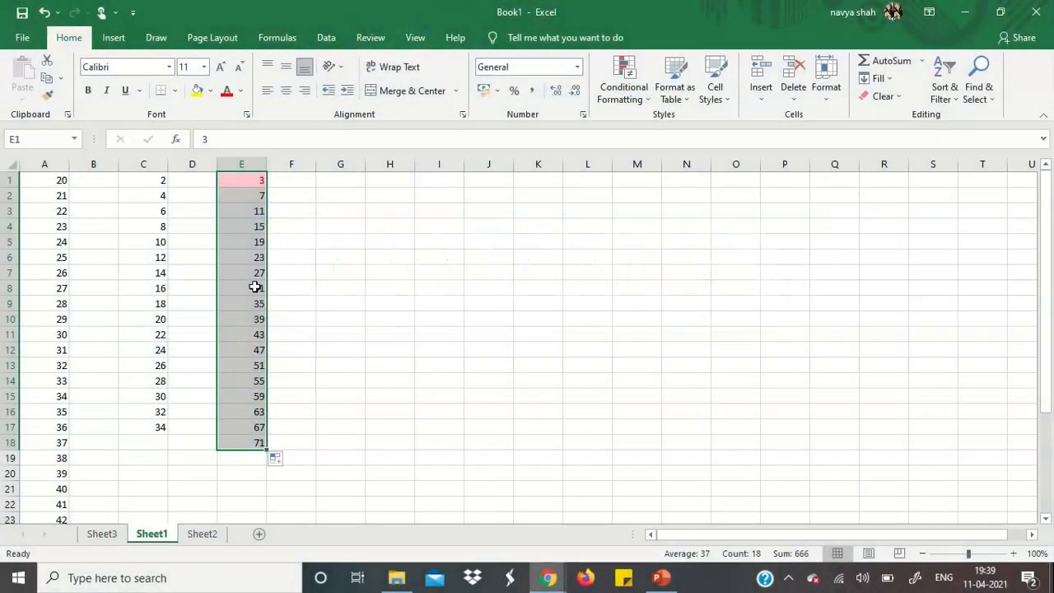
Clear the contents of the whole sheet.
key(ctrl+a)
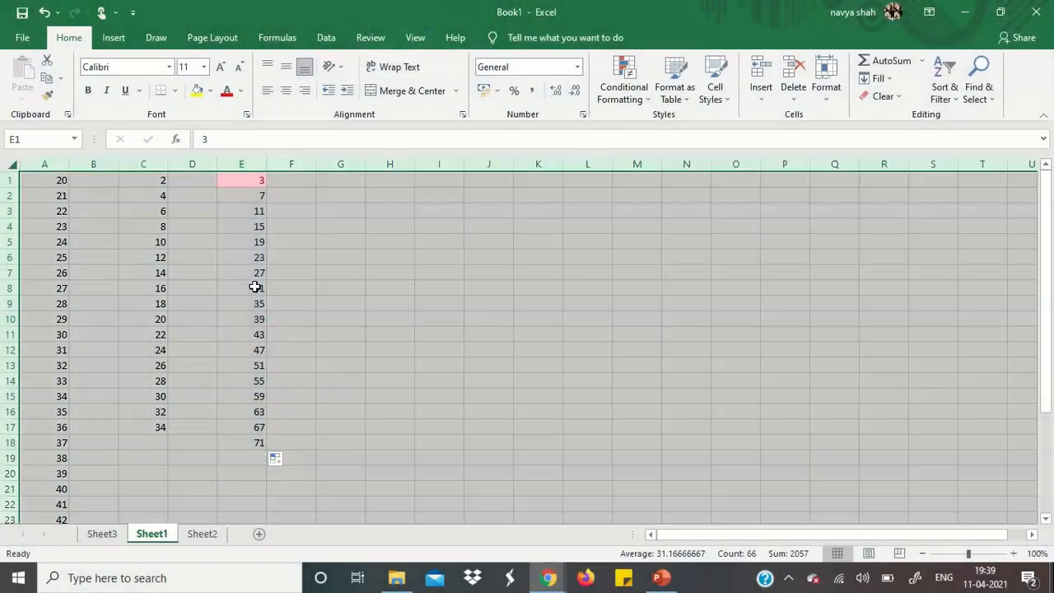
key(Delete)
click(103, 209)
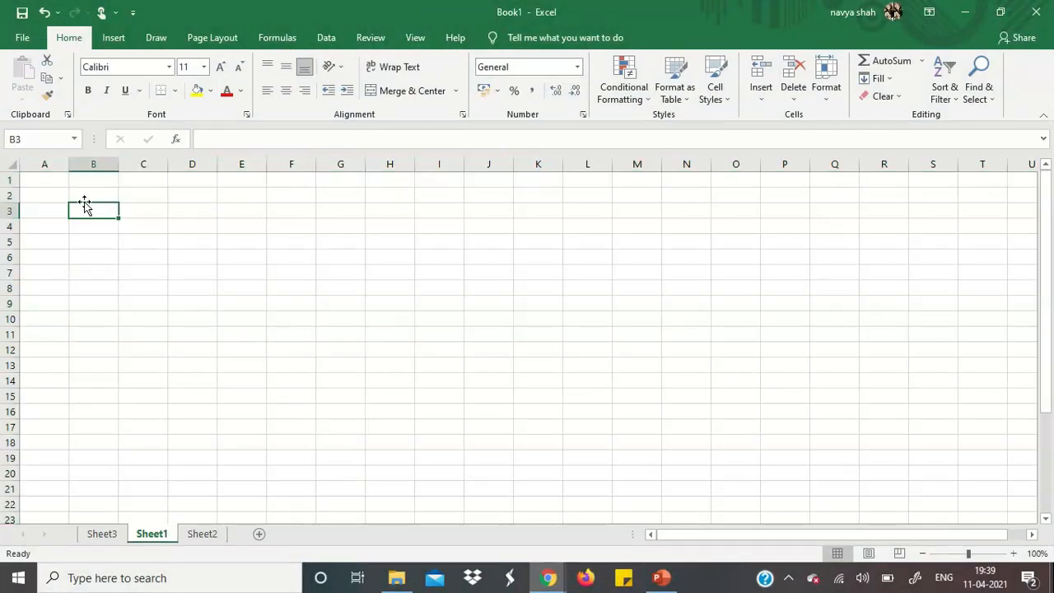
Enter the column headers NAME in A1 and MARKS in B1.
click(61, 185)
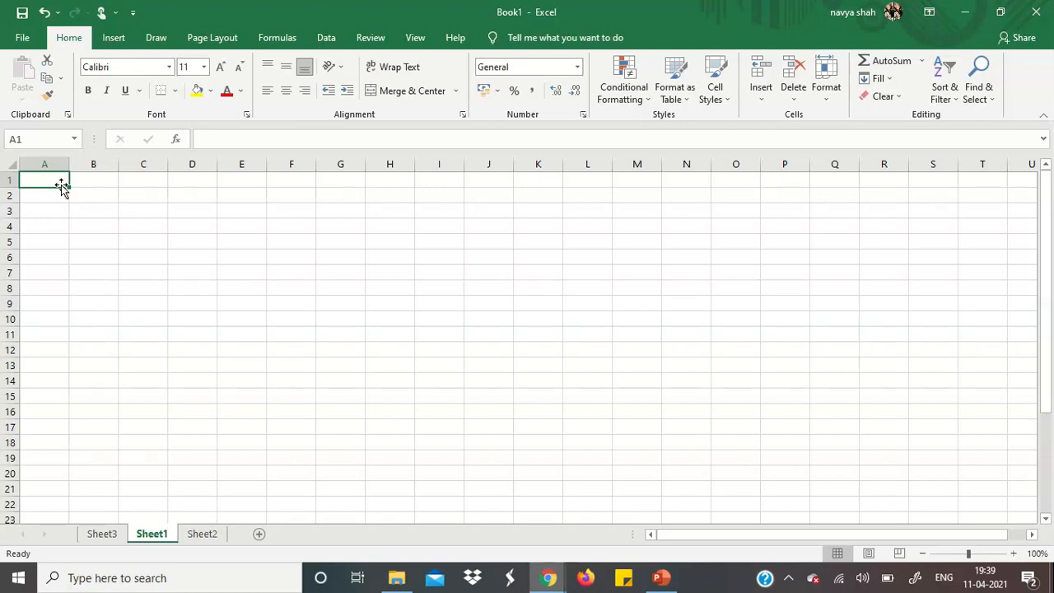
text(NA)
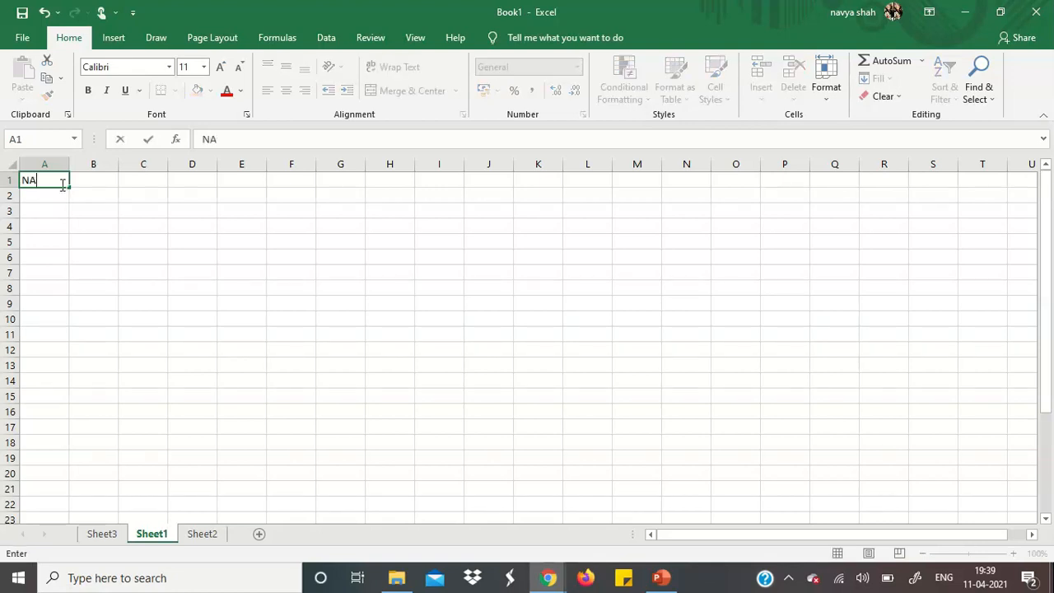
text(ME)
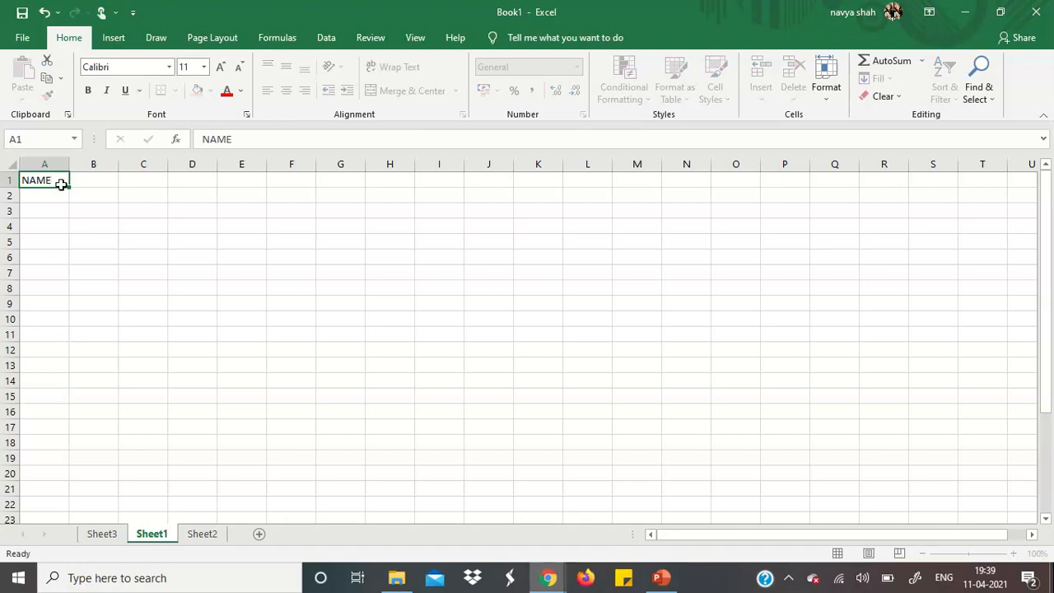
key(Tab)
text(MARKS)
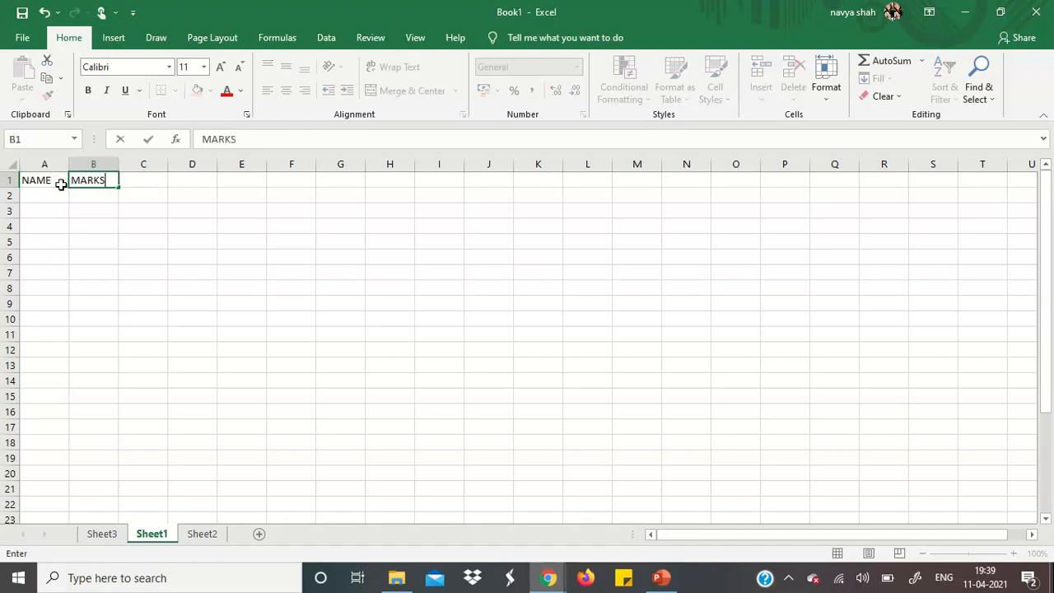
key(Return)
List the entries A, B, C, D and E under NAME in cells A2 to A6.
text(A)
key(Return)
text(B)
key(Return)
text(C)
key(Return)
text(D)
key(Return)
text(E)
key(Return)
Enter the marks 45, 12, 98, 44 and 75 in cells B2 to B6.
key(Up)
key(Up)
key(Up)
key(Up)
key(Up)
key(Right)
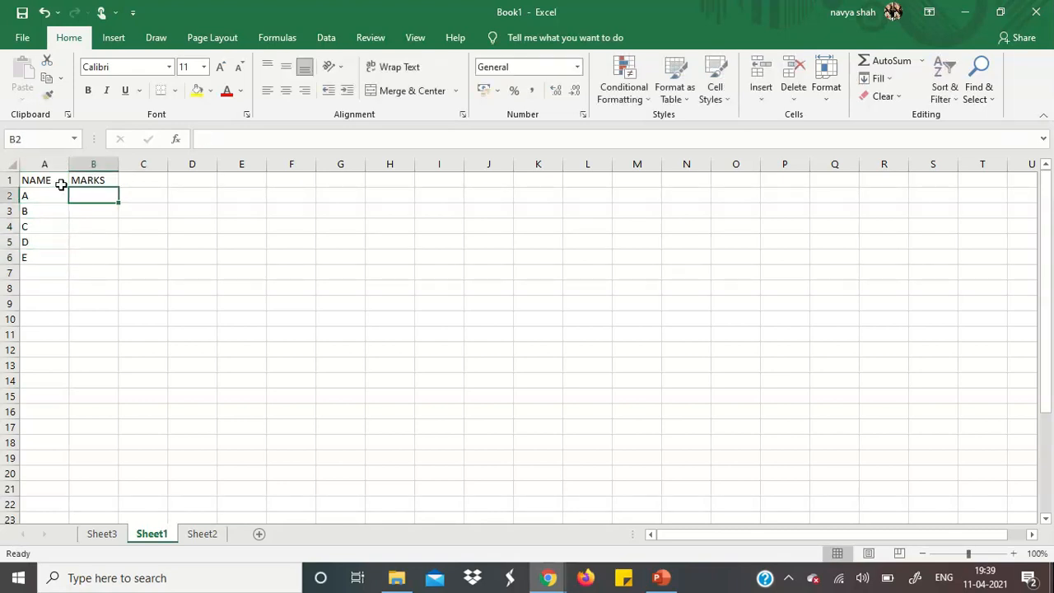
text(45)
key(Return)
text(12)
key(Return)
text(9)
key(Return)
key(Up)
key(Delete)
text(98)
key(Return)
text(44)
key(Return)
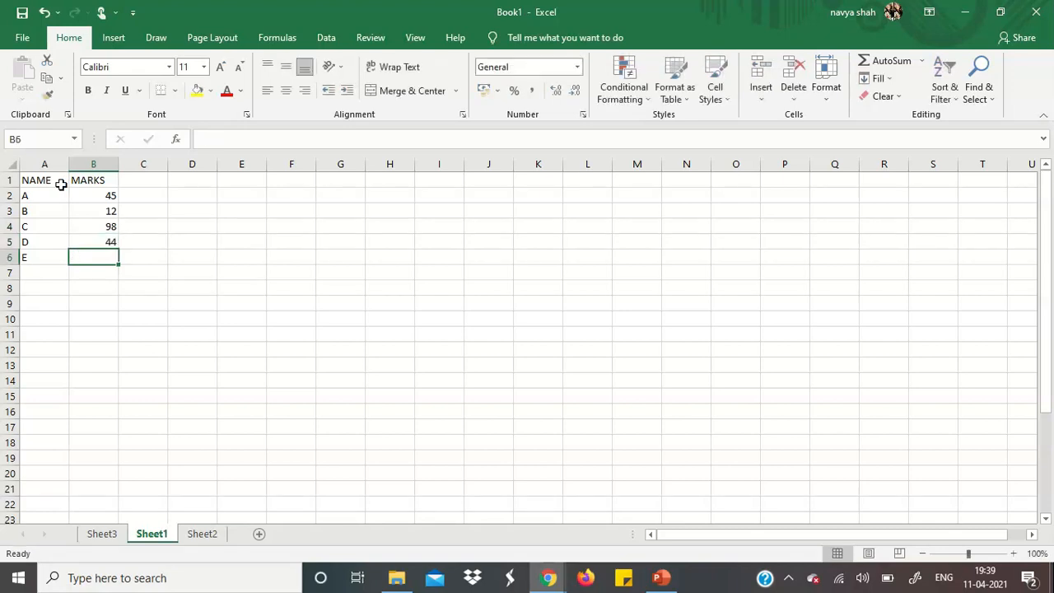
text(75)
key(Return)
key(Up)
key(Up)
key(Up)
key(Up)
key(Up)
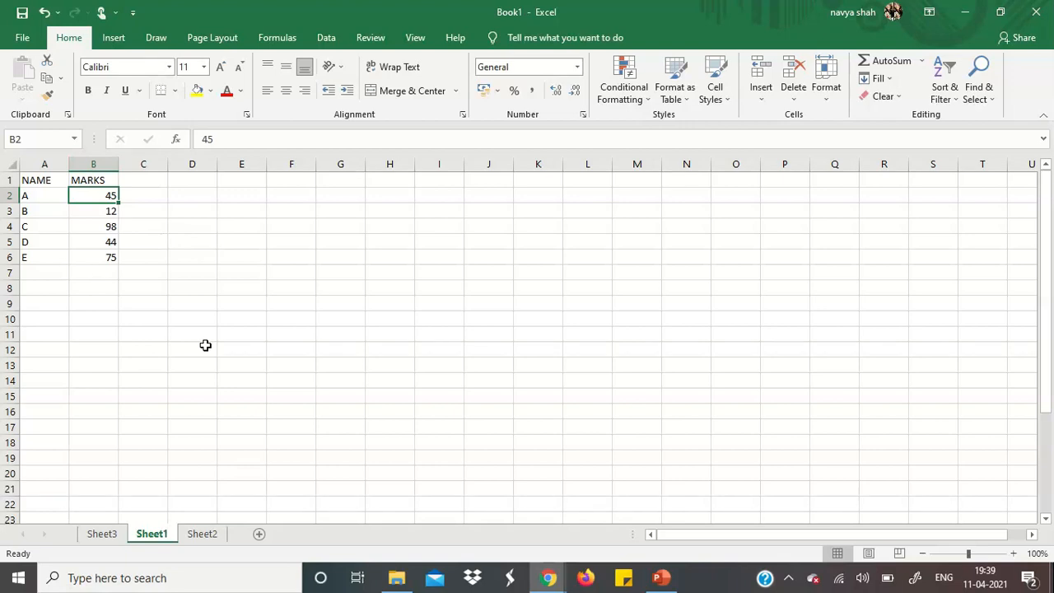
Turn on filtering for the MARKS column.
click(108, 157)
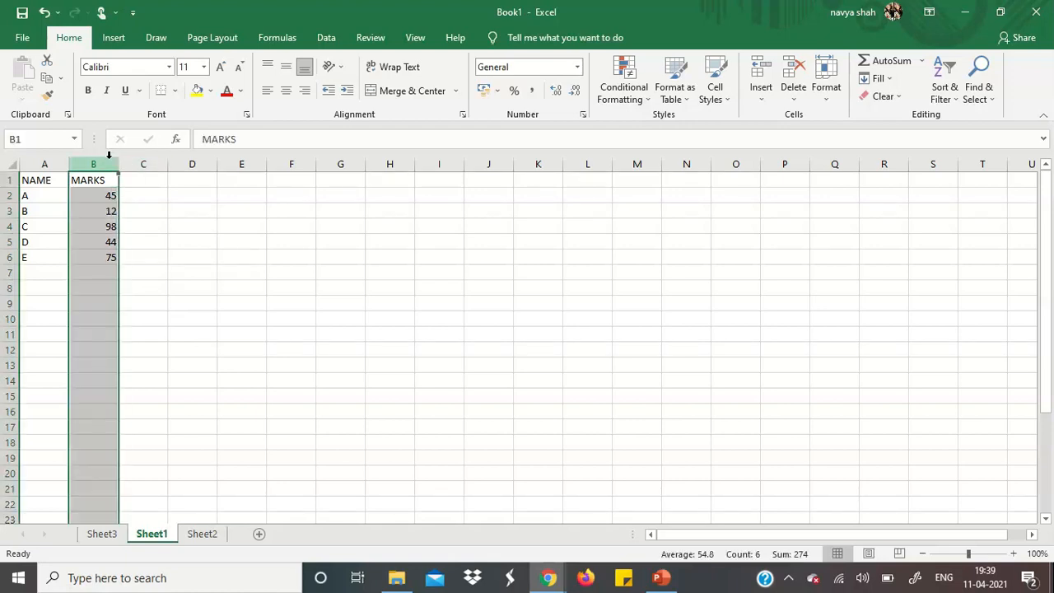
click(328, 38)
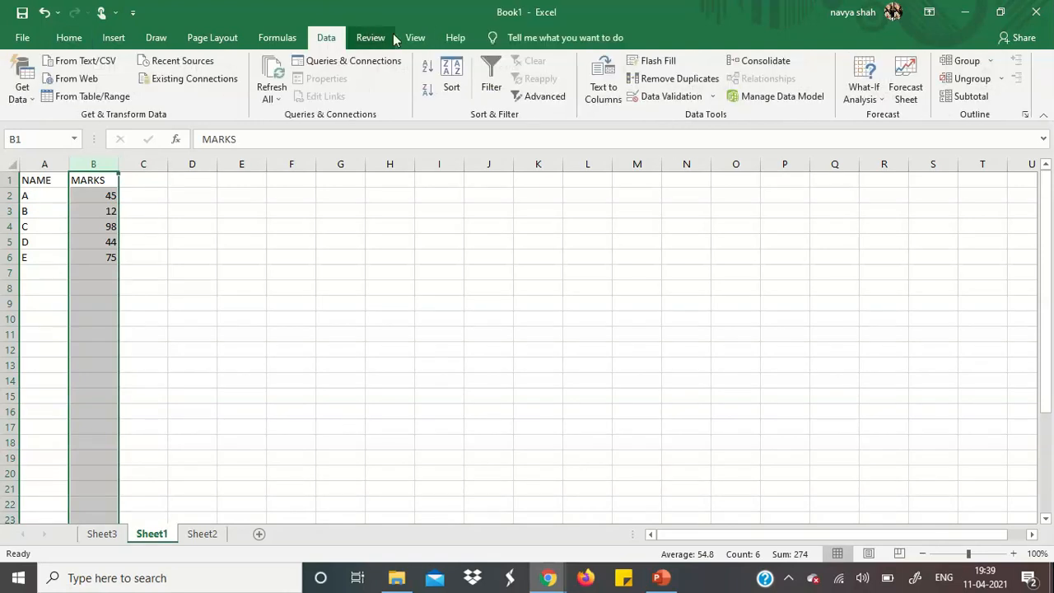
click(483, 92)
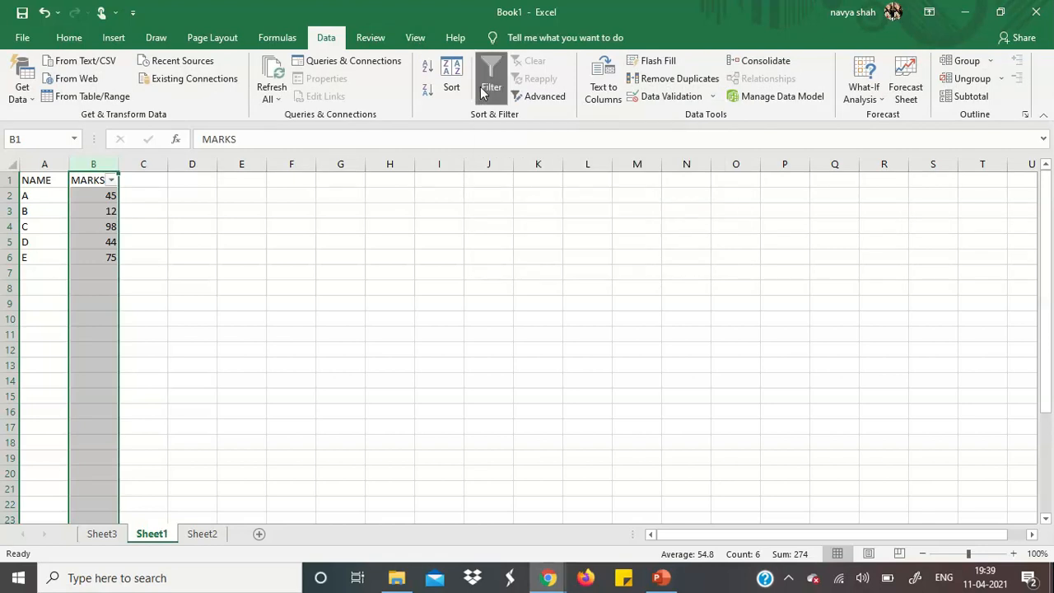
Sort the MARKS column from smallest to largest, expanding the selection to include the adjacent names.
click(112, 181)
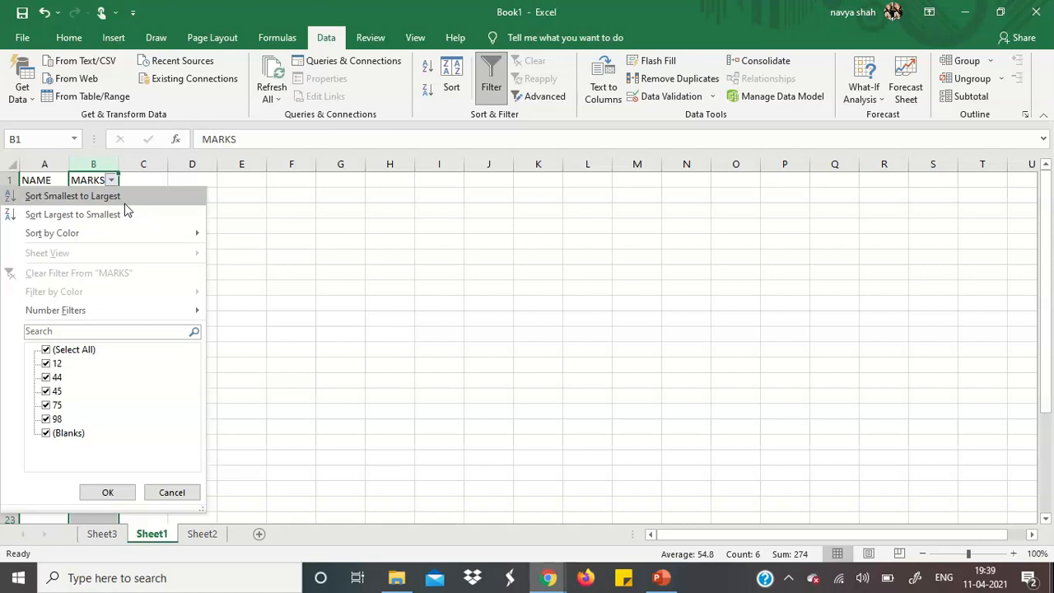
click(125, 206)
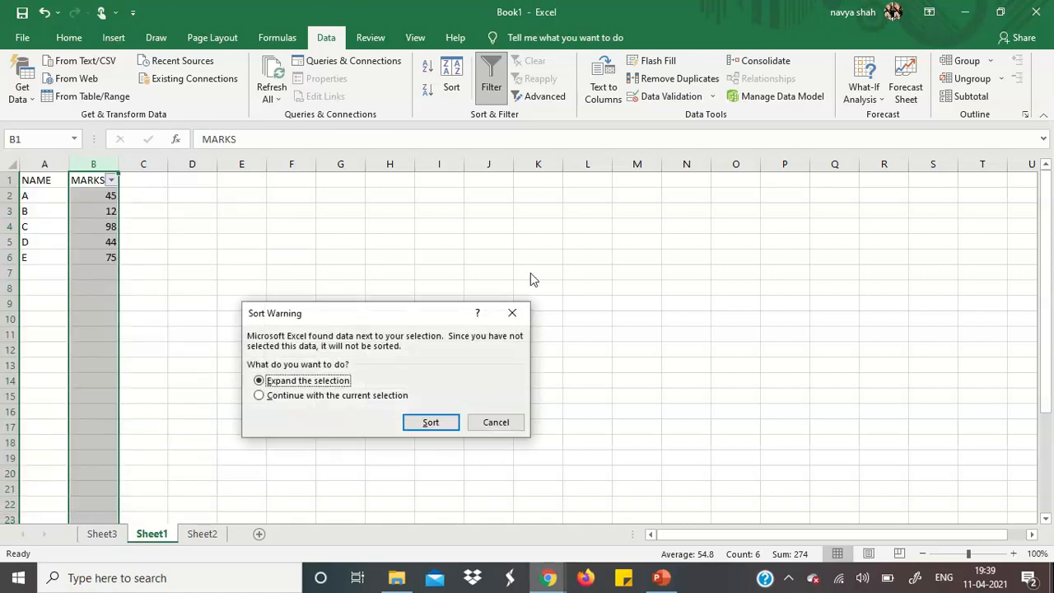
drag(414, 317, 411, 280)
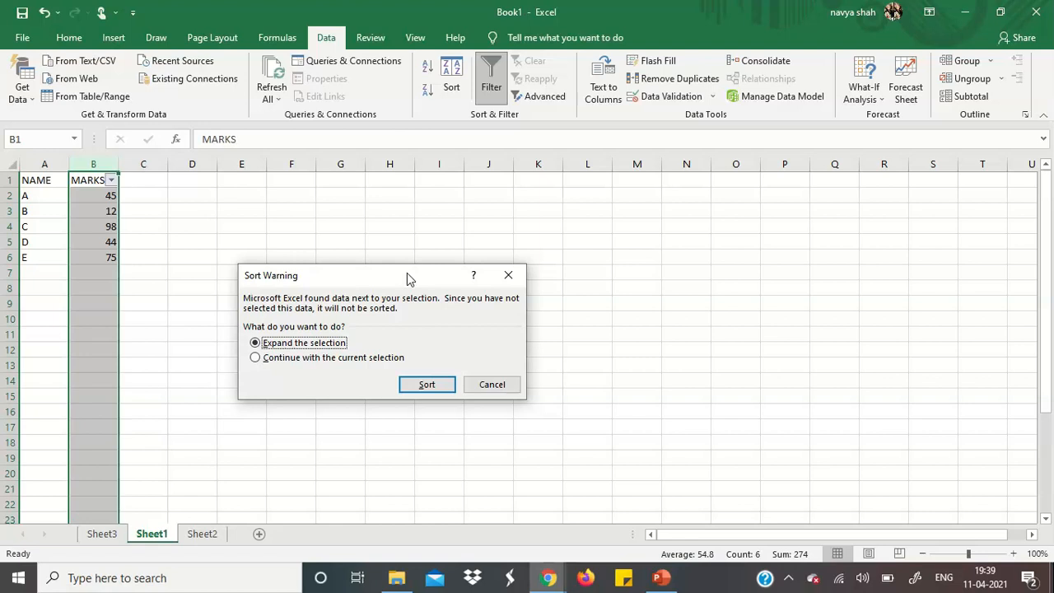
click(418, 385)
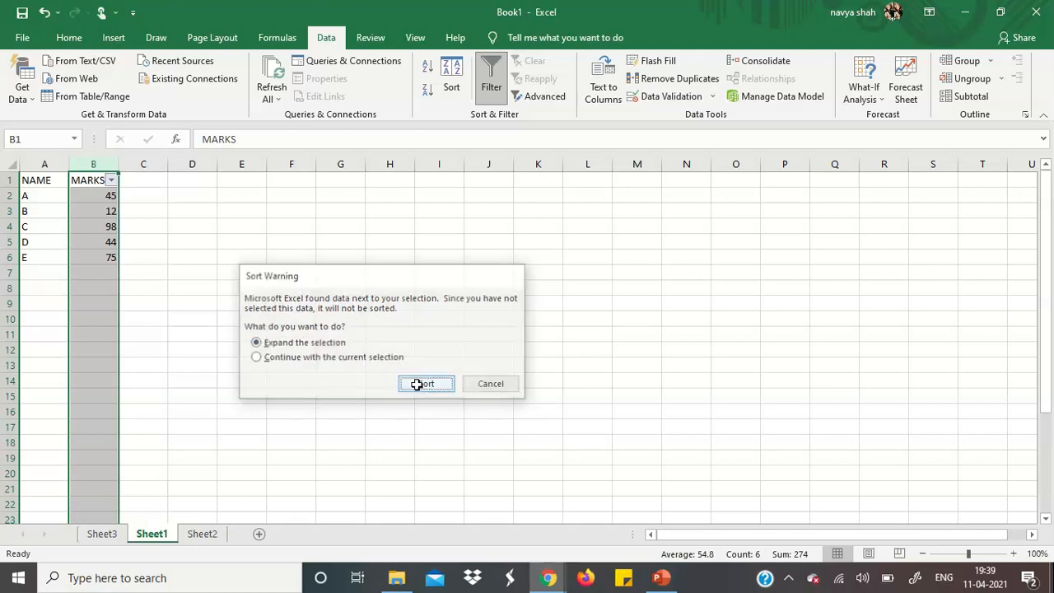
click(223, 211)
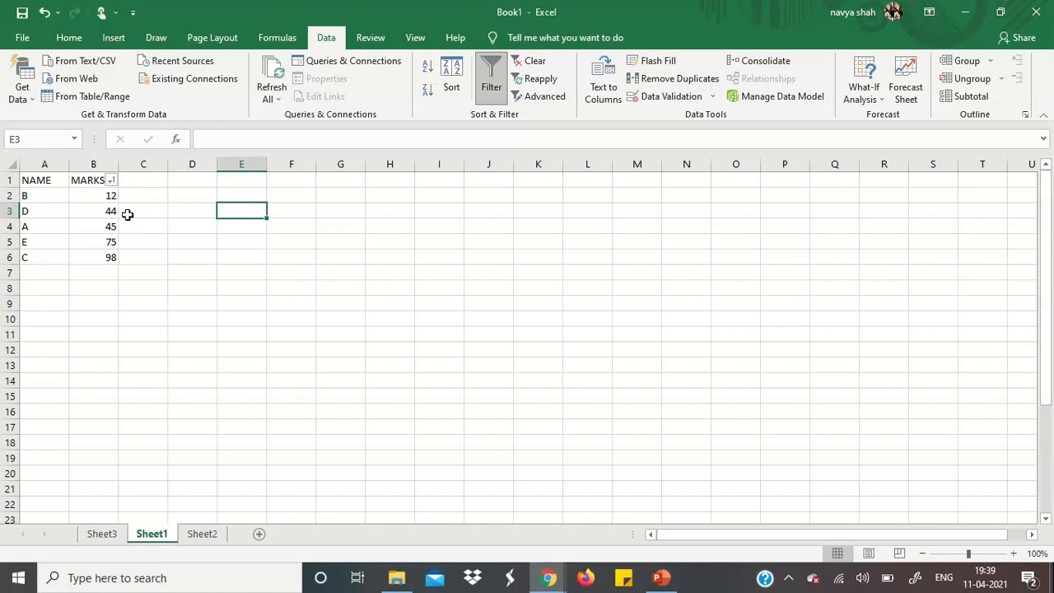
Sort the MARKS column from largest to smallest, expanding the selection to include the adjacent names.
click(113, 179)
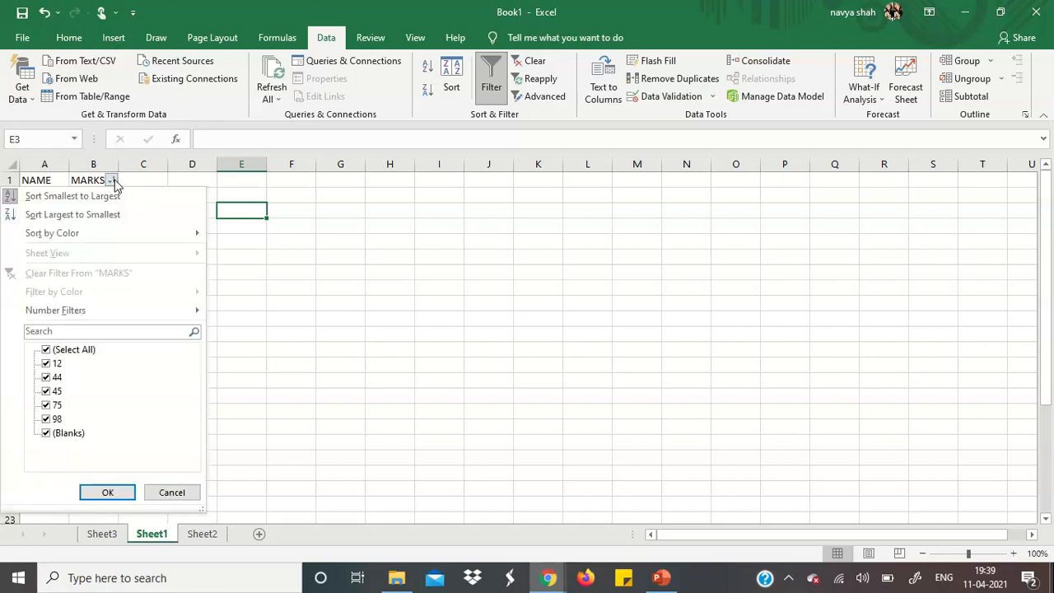
click(123, 219)
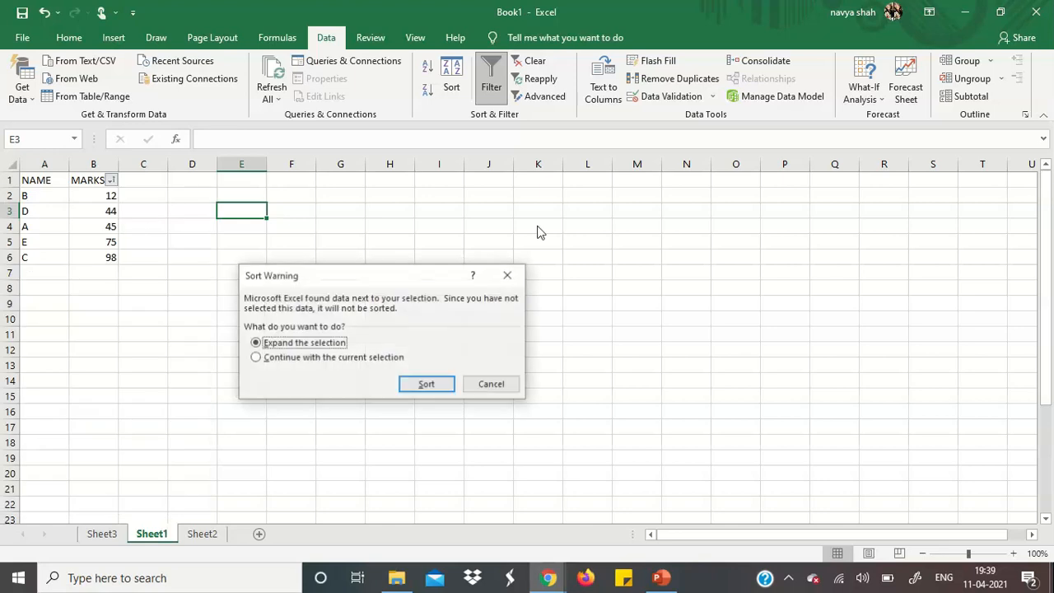
click(426, 384)
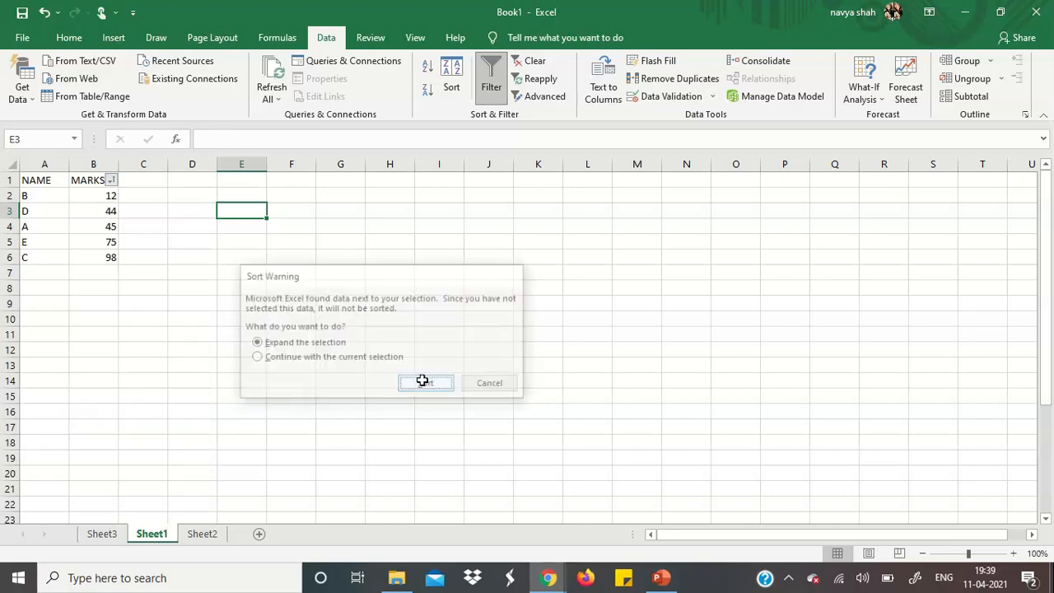
click(253, 331)
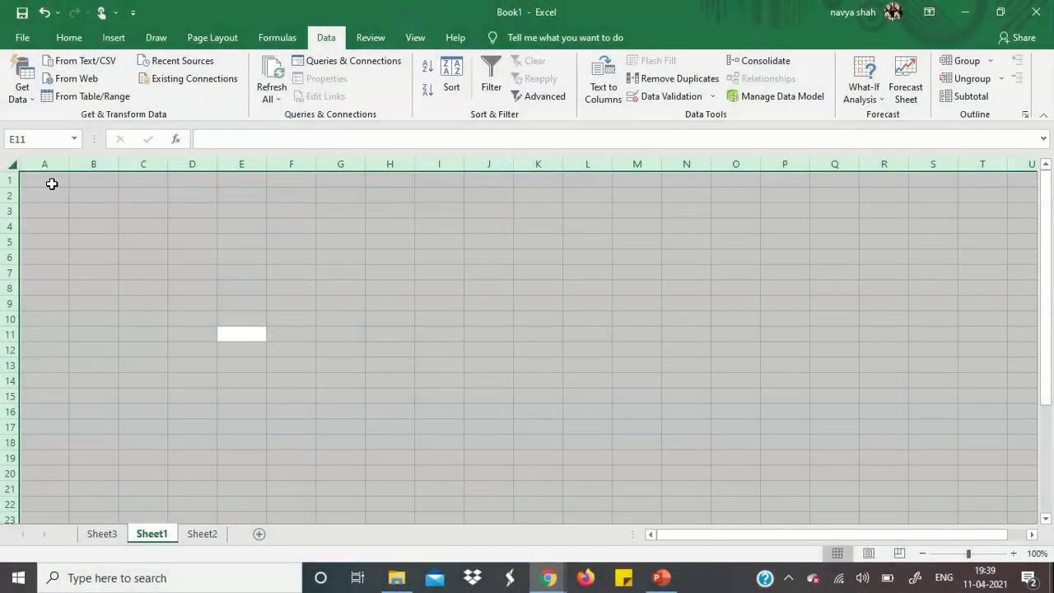
List the letters A, B, C, D and E in cells A1 to A5.
click(51, 183)
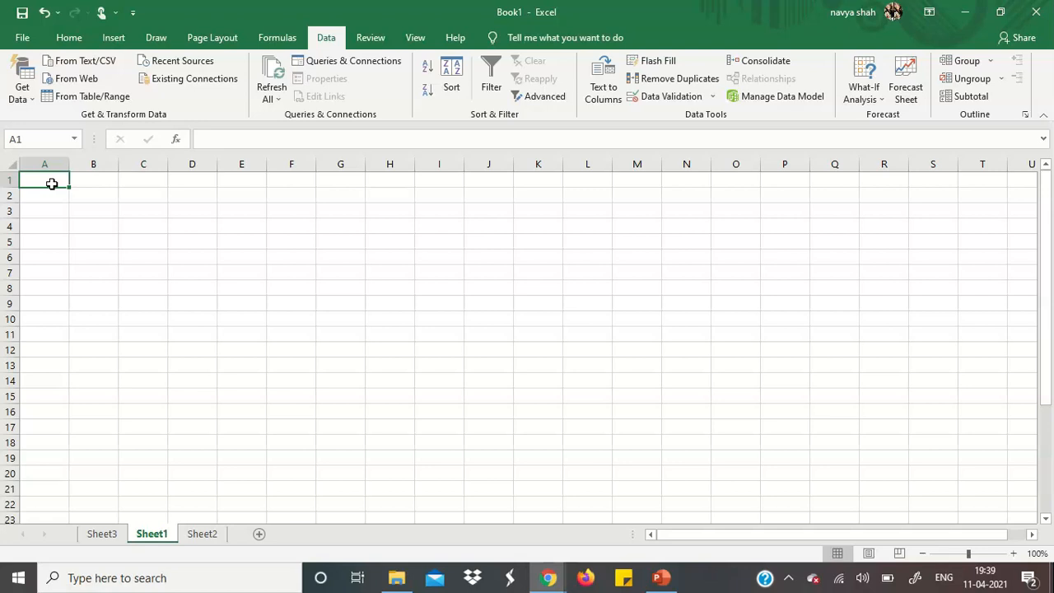
text(A)
key(Return)
text(B)
key(Return)
text(C)
key(Return)
text(D)
key(Return)
text(E)
key(Return)
Enter the numbers 12, 54, 76, 23 and 45 in cells B1 to B5 beside the letters.
key(Up)
key(Up)
key(Up)
key(Up)
key(Up)
key(Right)
text(12)
key(Return)
text(54)
key(Return)
text(76)
key(Return)
text(23)
key(Return)
text(45)
key(Return)
Conditionally format the values in B1:B5 that are between 10 and 30 with Yellow Fill with Dark Yellow Text.
key(Up)
key(Up)
key(Up)
key(Up)
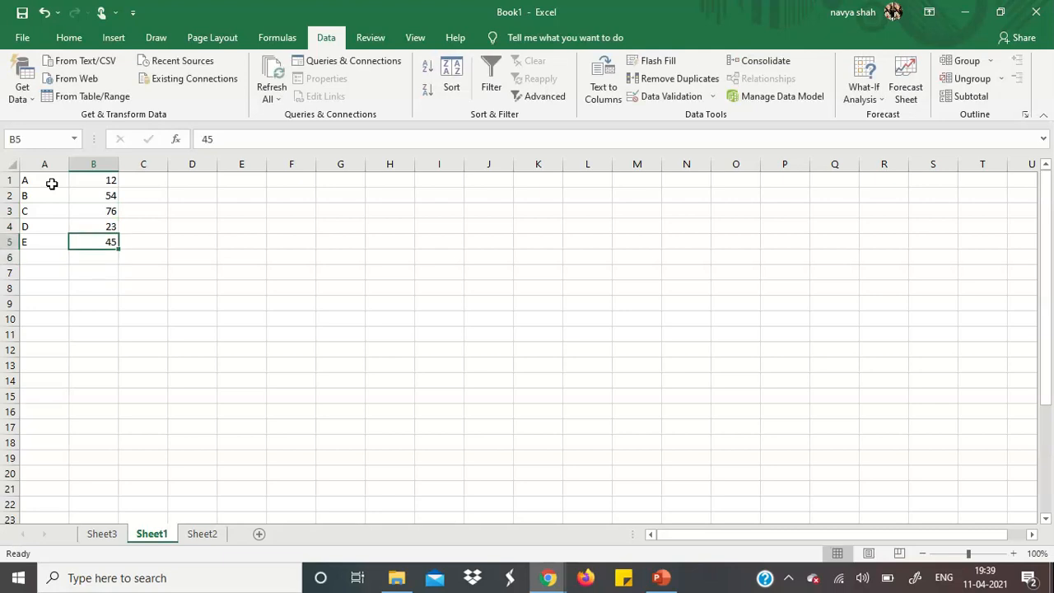
key(Up)
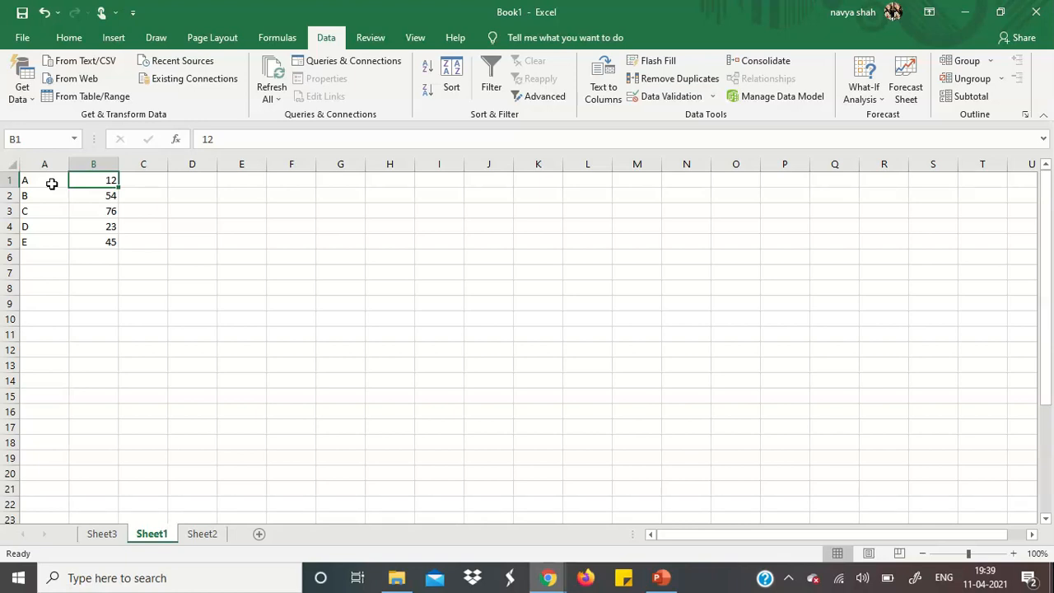
key(shift+Down)
key(shift+Down)
key(shift+Down)
key(shift+Down)
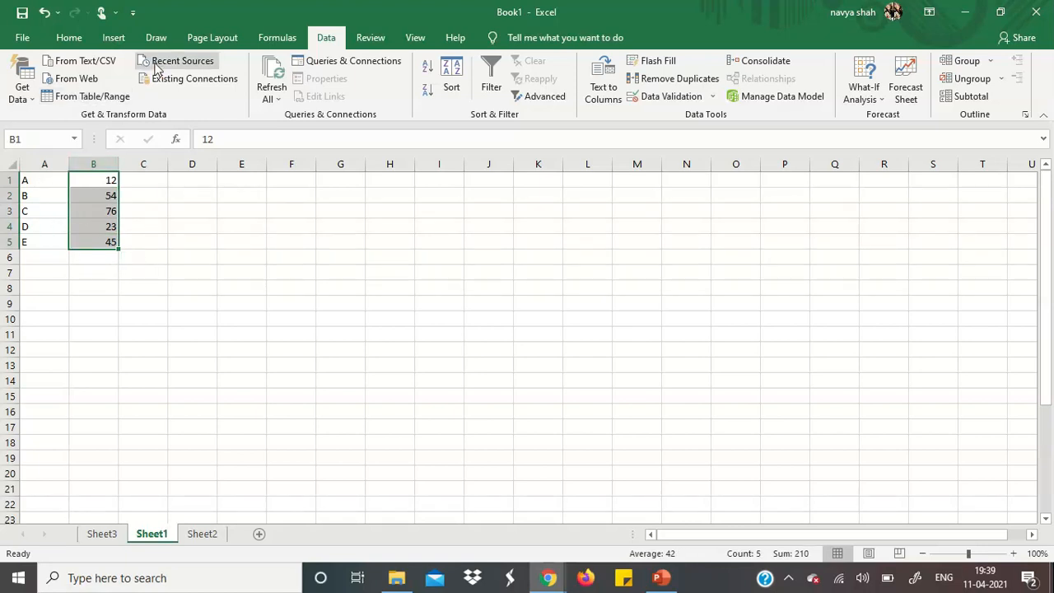
click(73, 38)
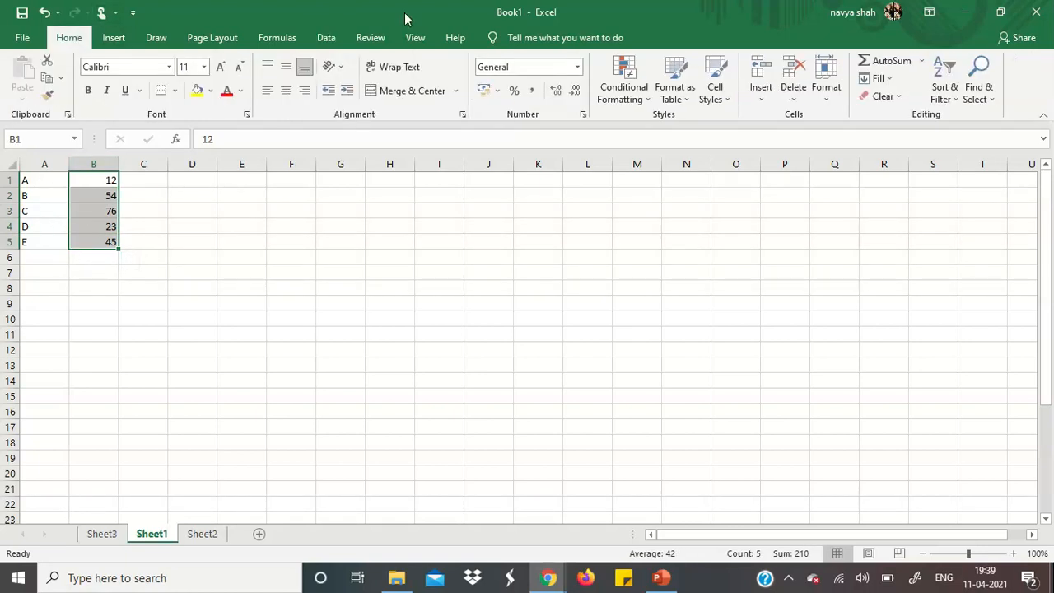
click(641, 101)
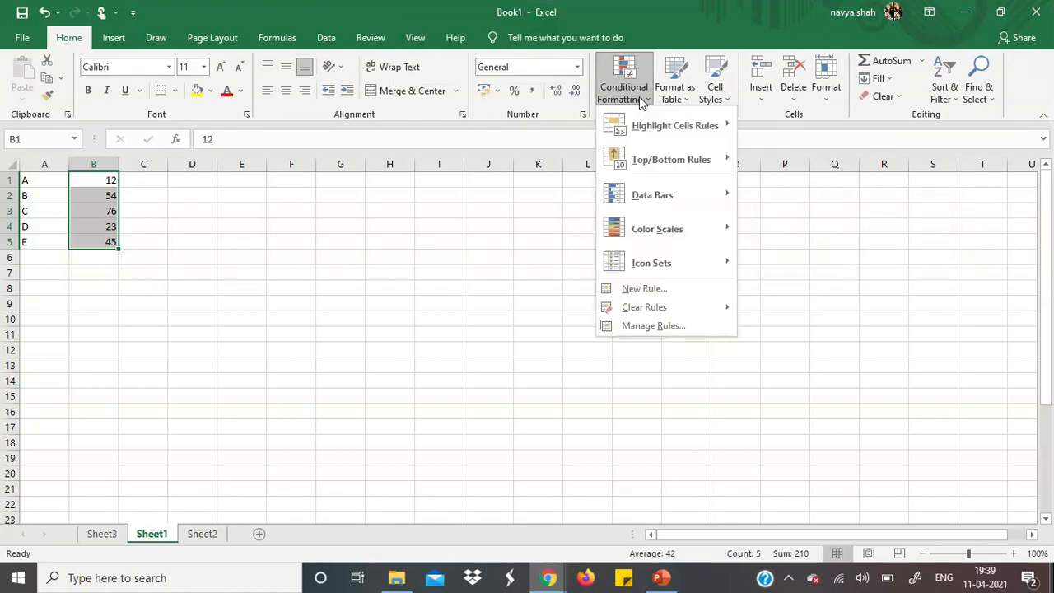
mouse_move(715, 130)
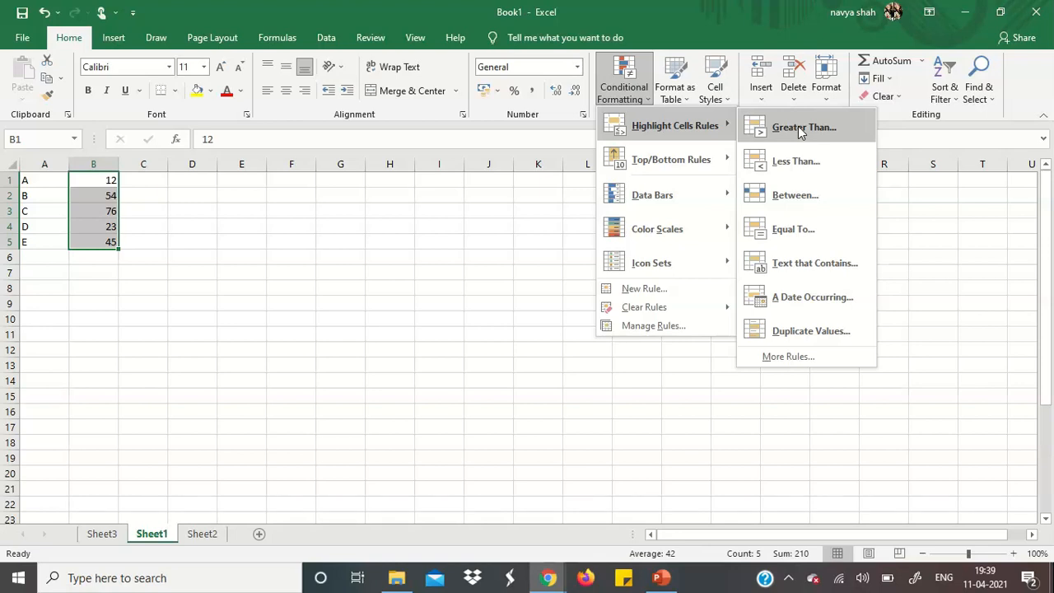
click(805, 199)
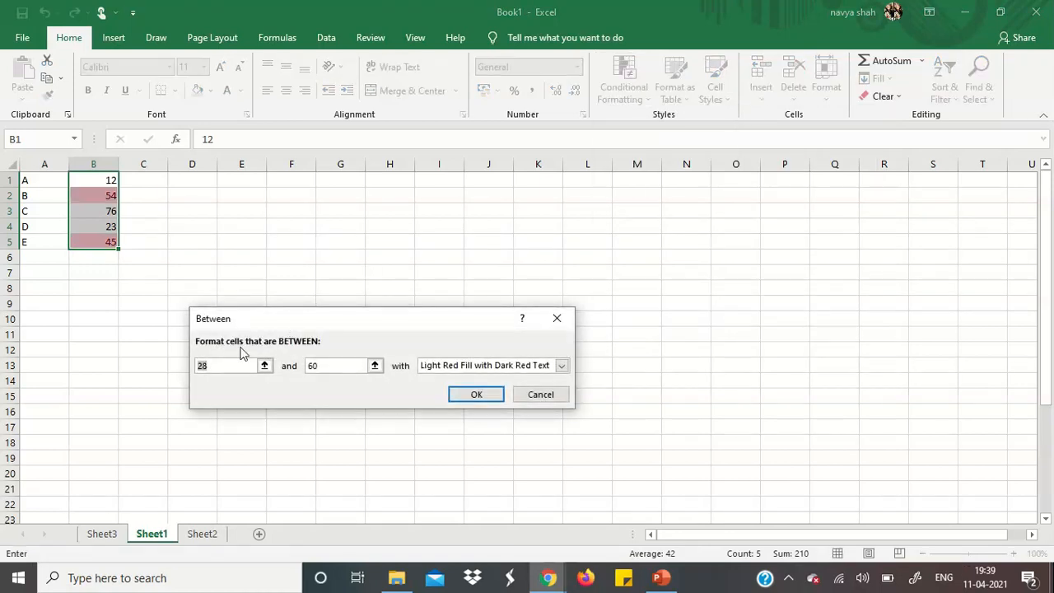
text(10)
click(322, 368)
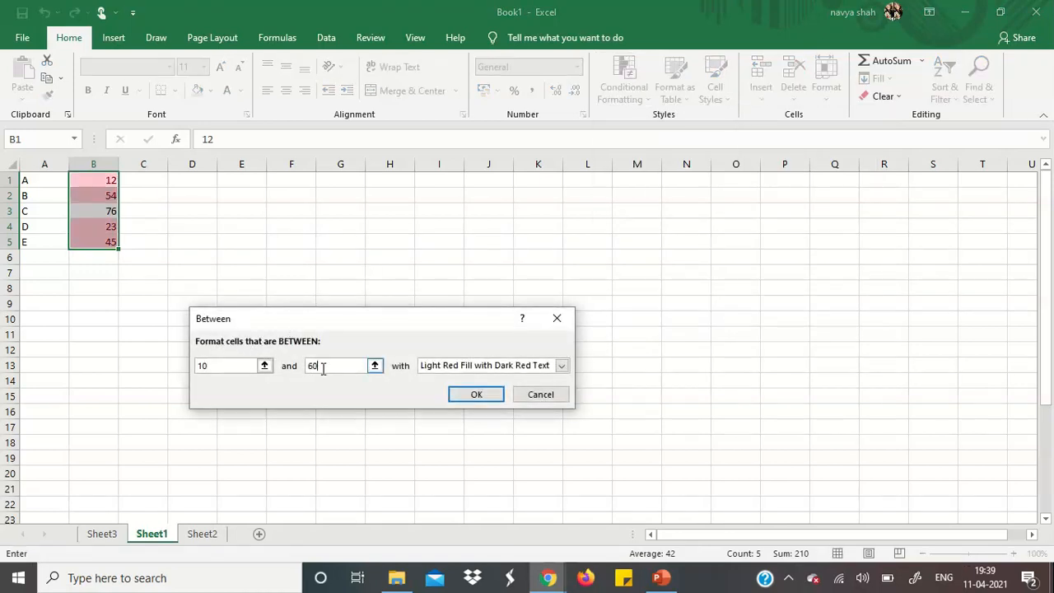
key(BackSpace)
key(BackSpace)
text(30)
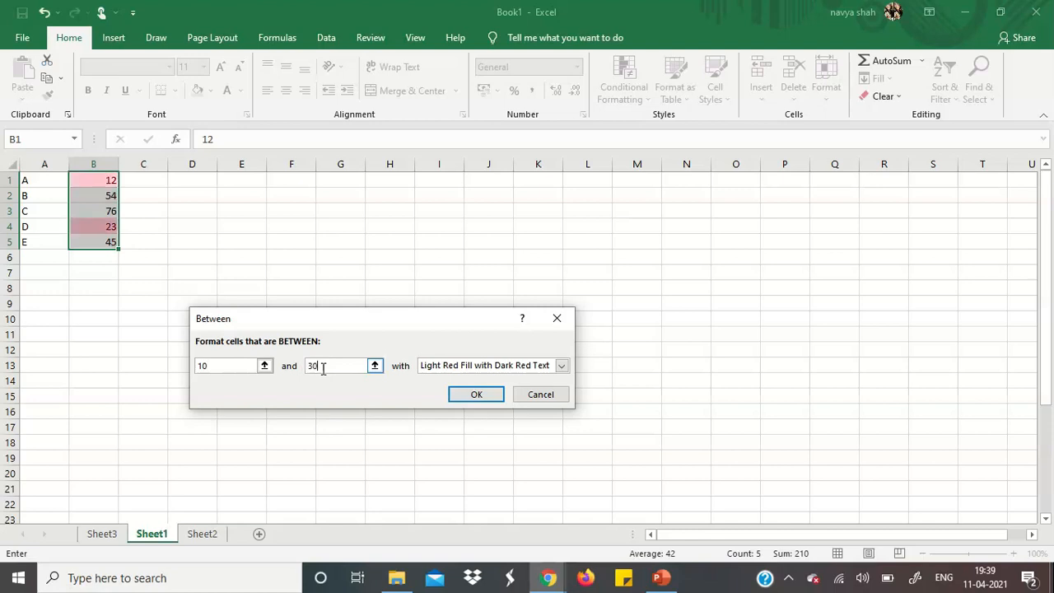
click(502, 372)
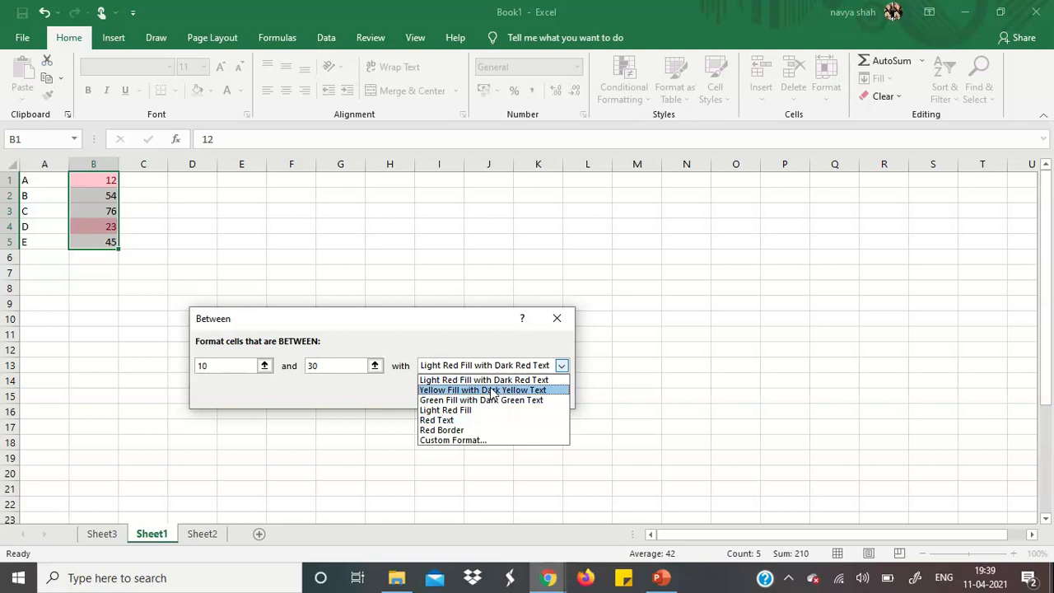
click(492, 390)
click(492, 393)
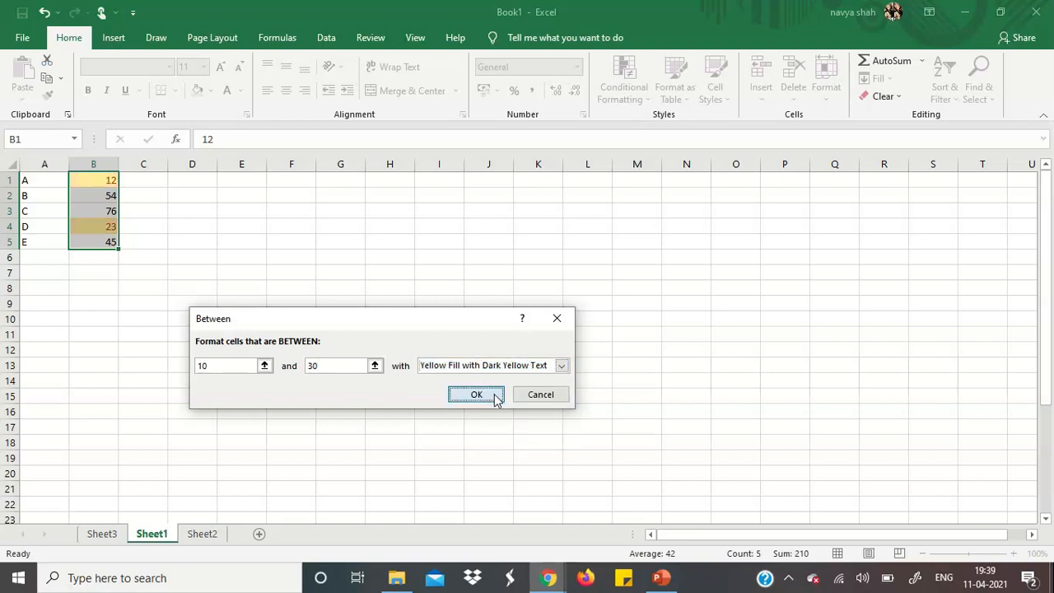
Undo the yellow conditional formatting on the numbers in column B.
click(338, 233)
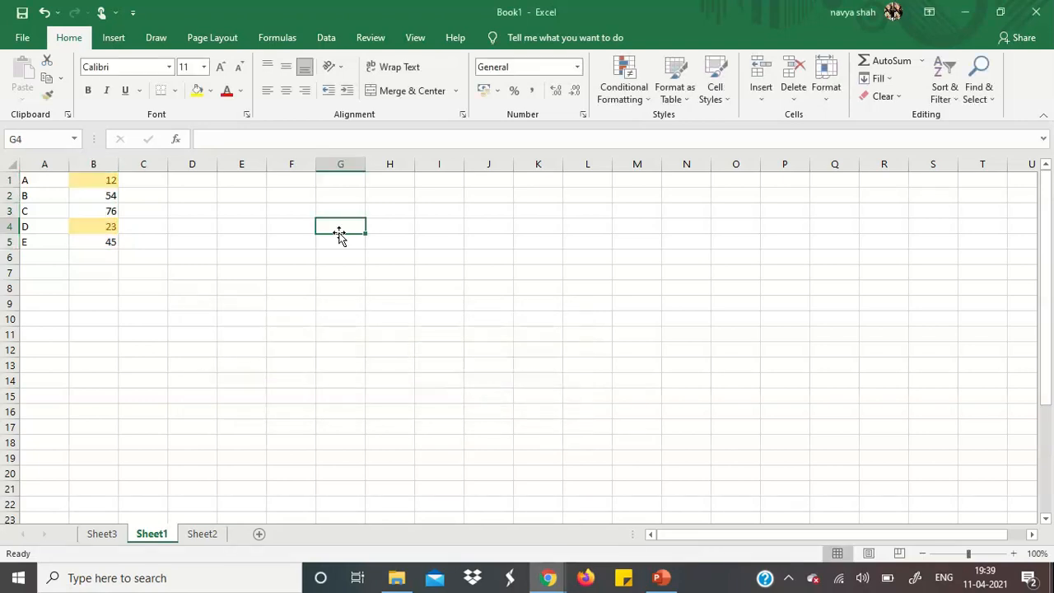
click(90, 184)
click(114, 224)
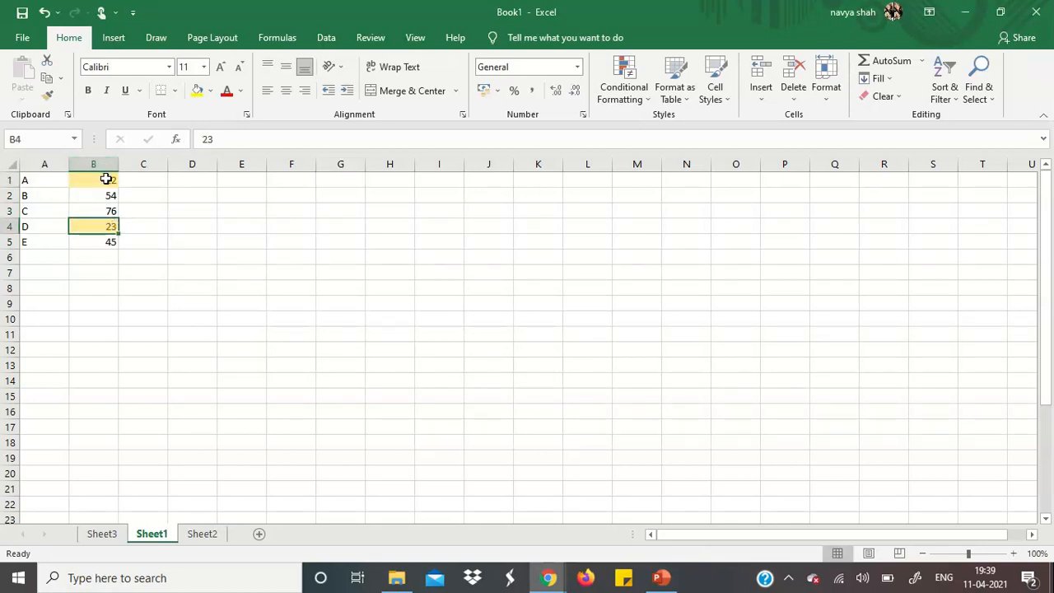
key(ctrl+z)
key(ctrl+z)
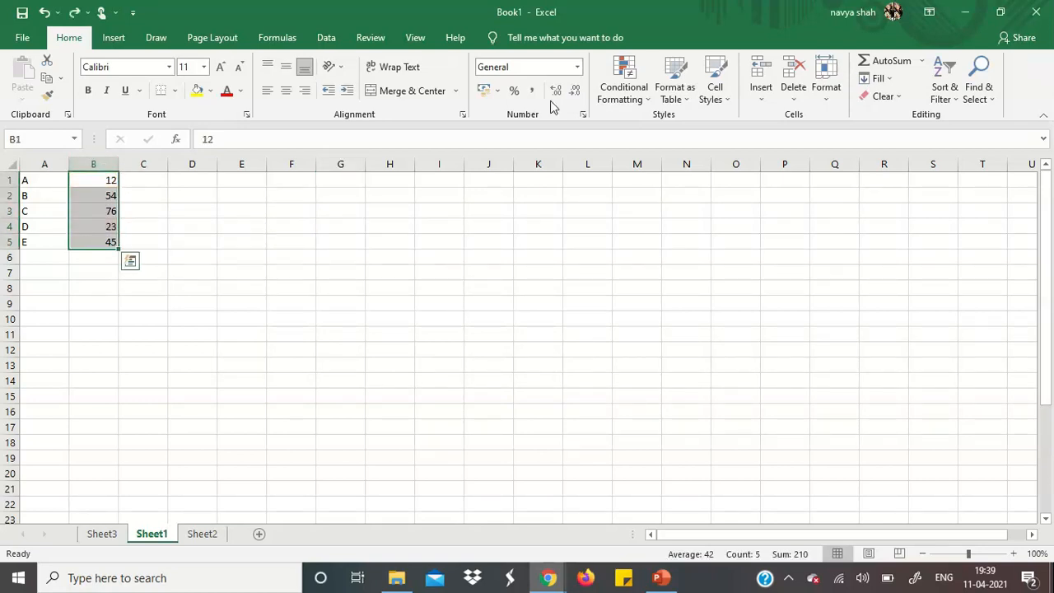
Conditionally format the values in B1:B5 that are greater than 20 with Light Red Fill with Dark Red Text.
click(622, 96)
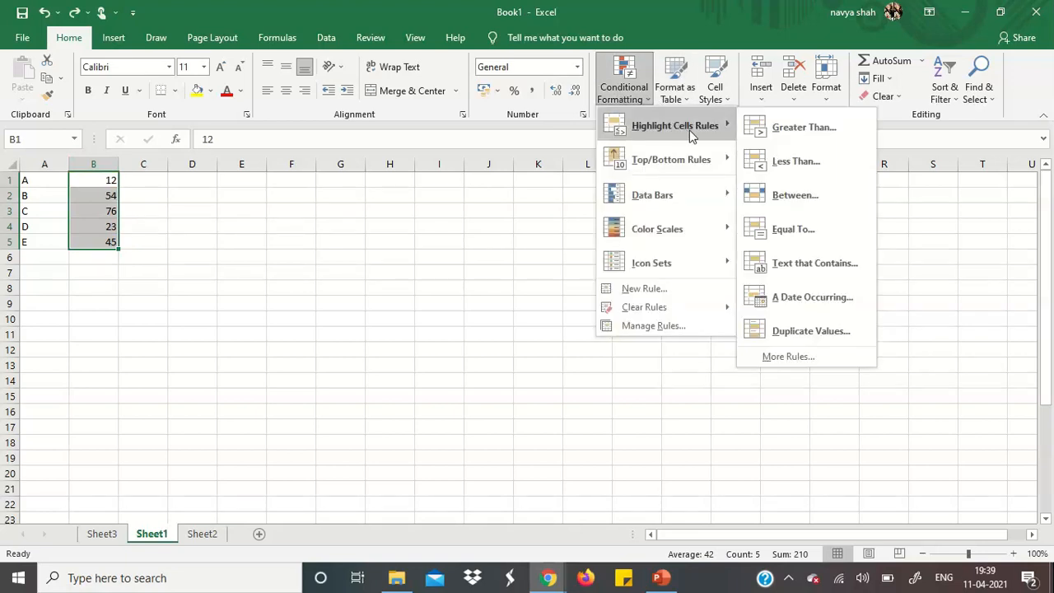
click(795, 128)
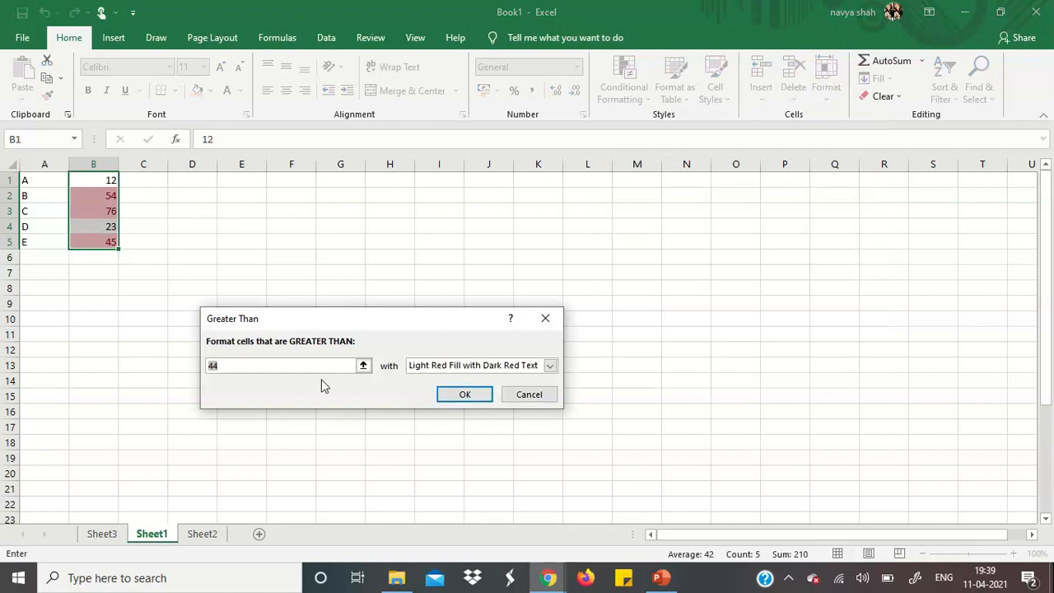
text(20)
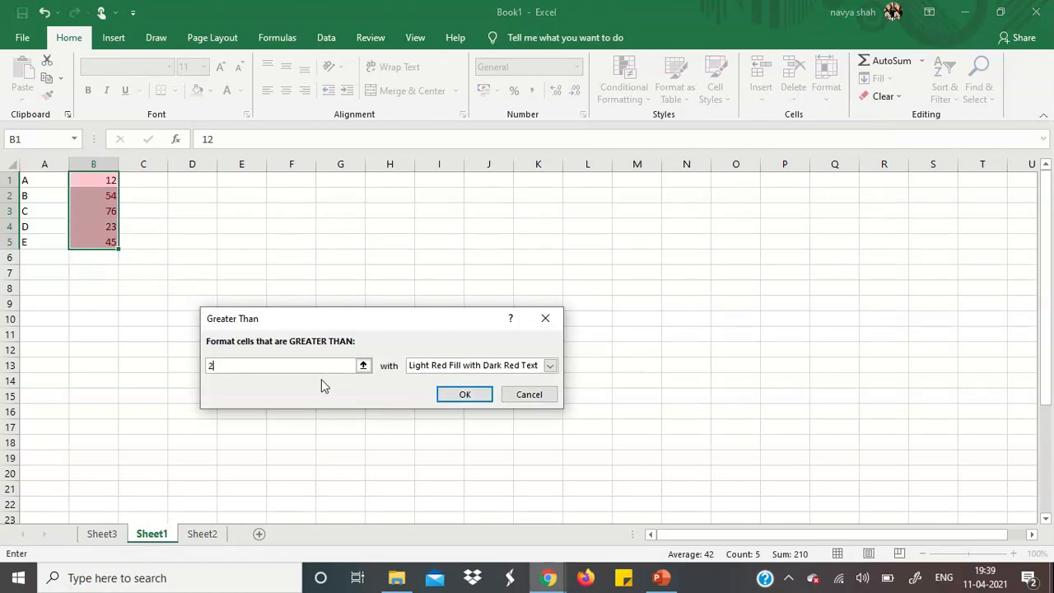
click(467, 394)
click(257, 211)
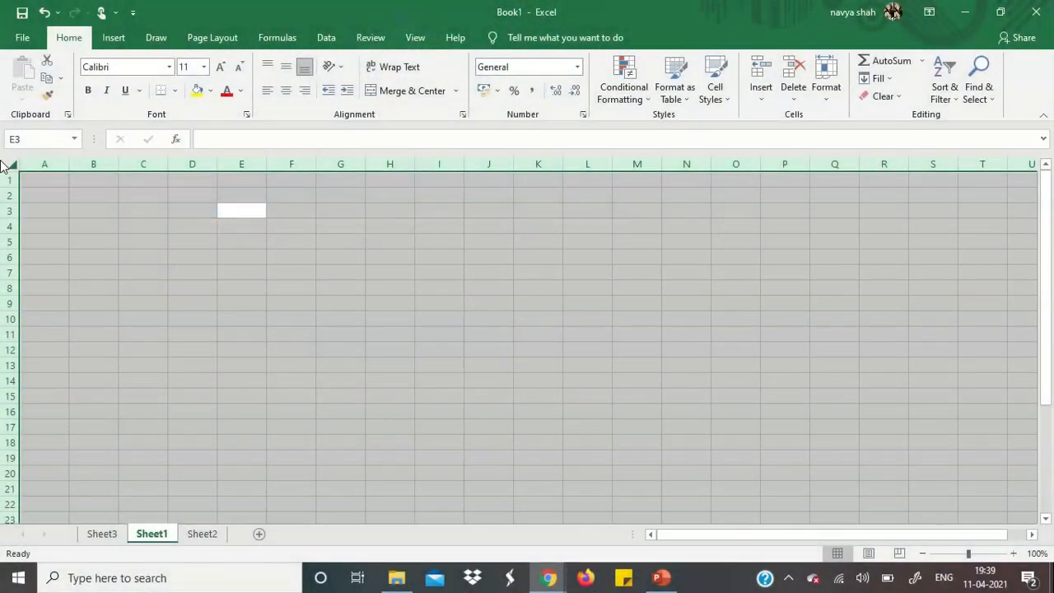
Fill cells A1 to A5 of the emptied sheet with the letters A, B, C, D and E.
click(51, 177)
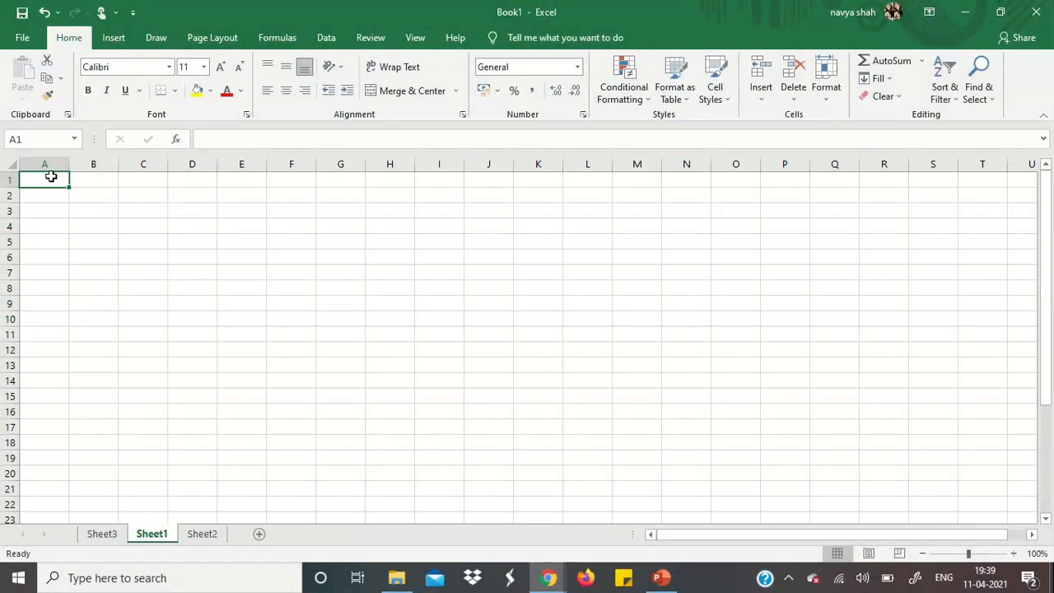
text(A)
key(Return)
text(B)
key(Return)
text(D)
key(Return)
key(BackSpace)
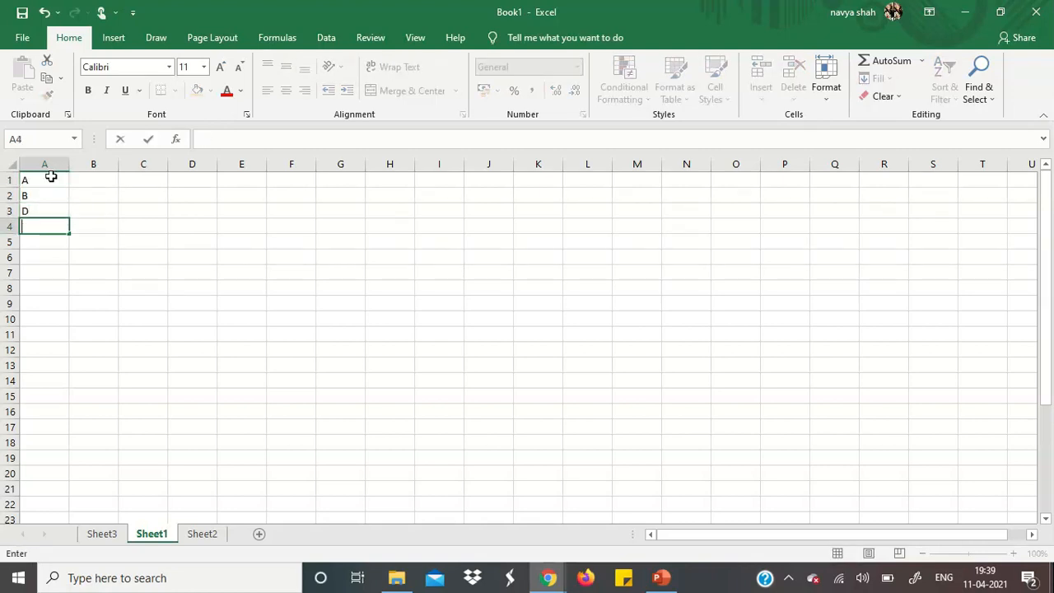
key(Up)
key(Delete)
text(C)
key(Return)
text(D)
key(Return)
text(E)
key(Return)
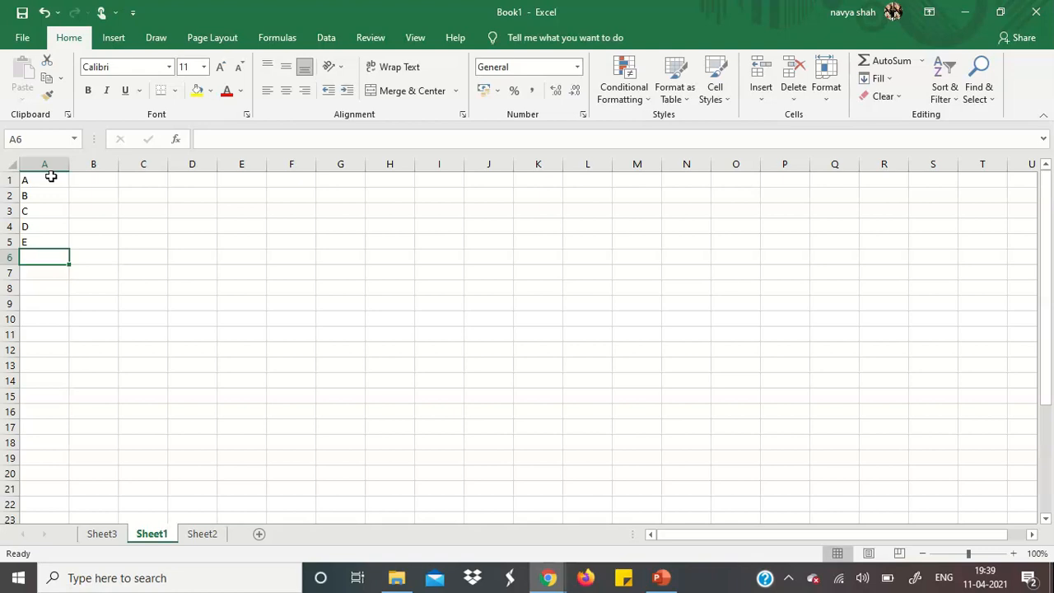
double_click(51, 176)
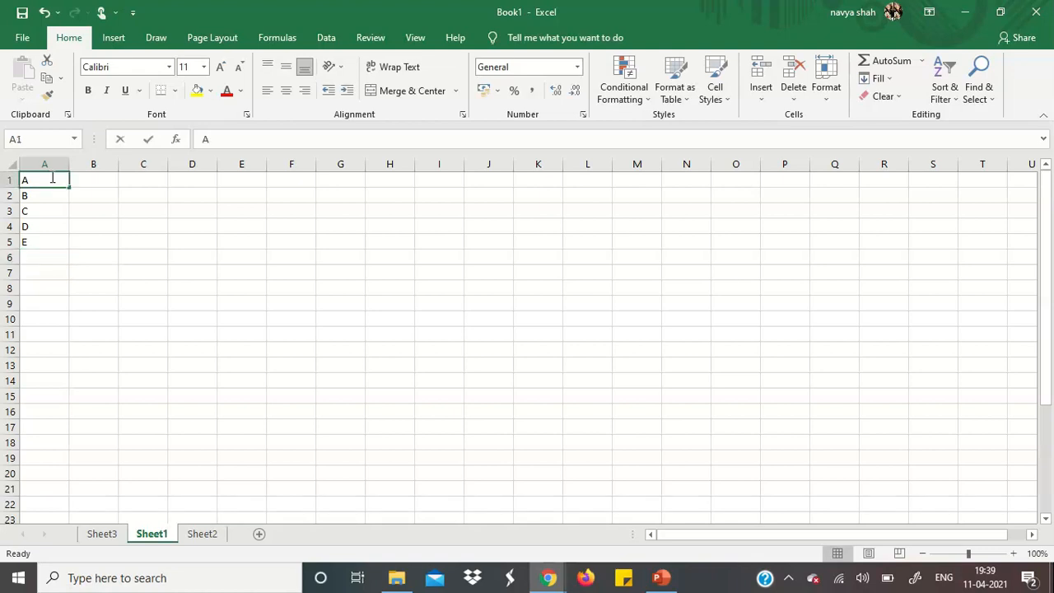
click(129, 193)
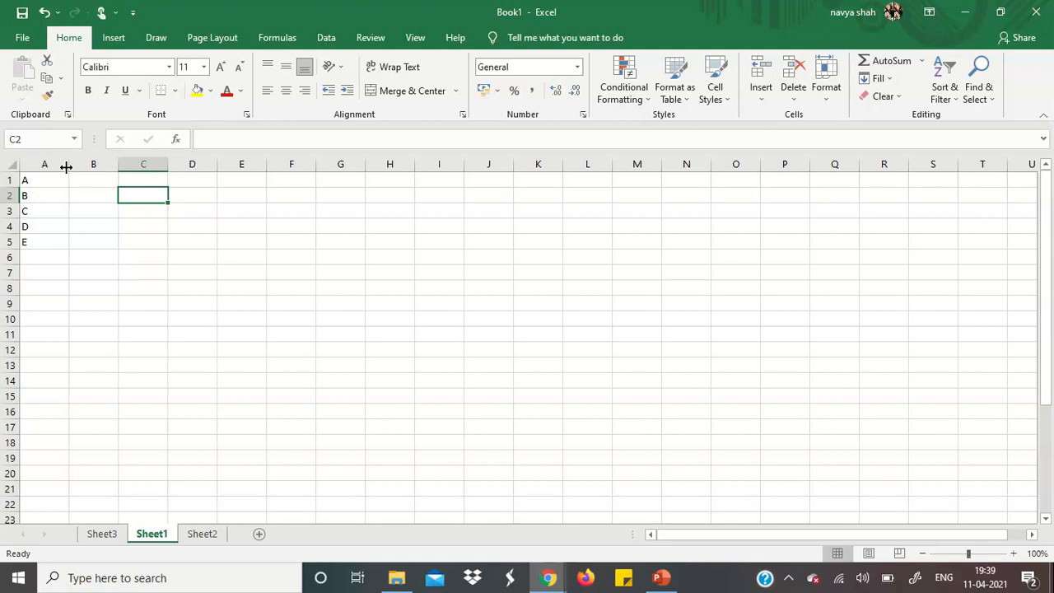
Copy the letters in A1:A5 and paste them transposed into a row starting at cell C1.
drag(48, 180, 61, 250)
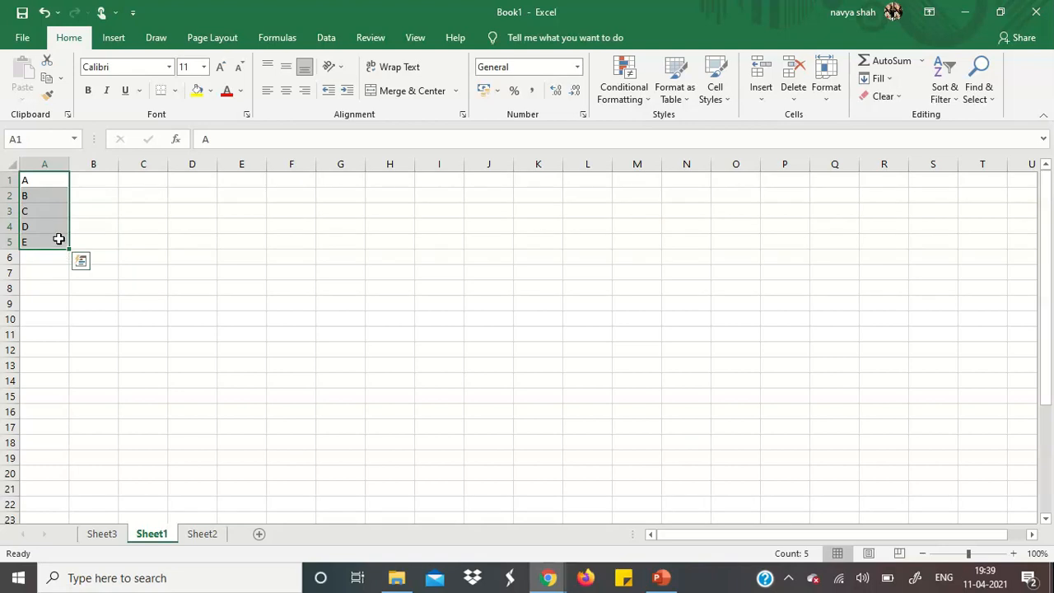
key(ctrl+c)
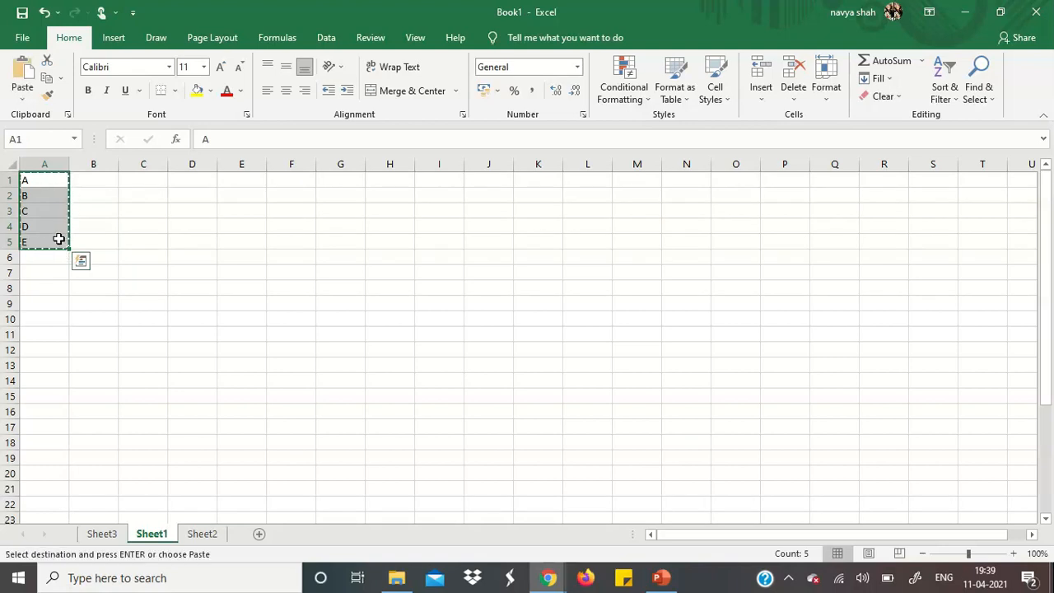
click(155, 177)
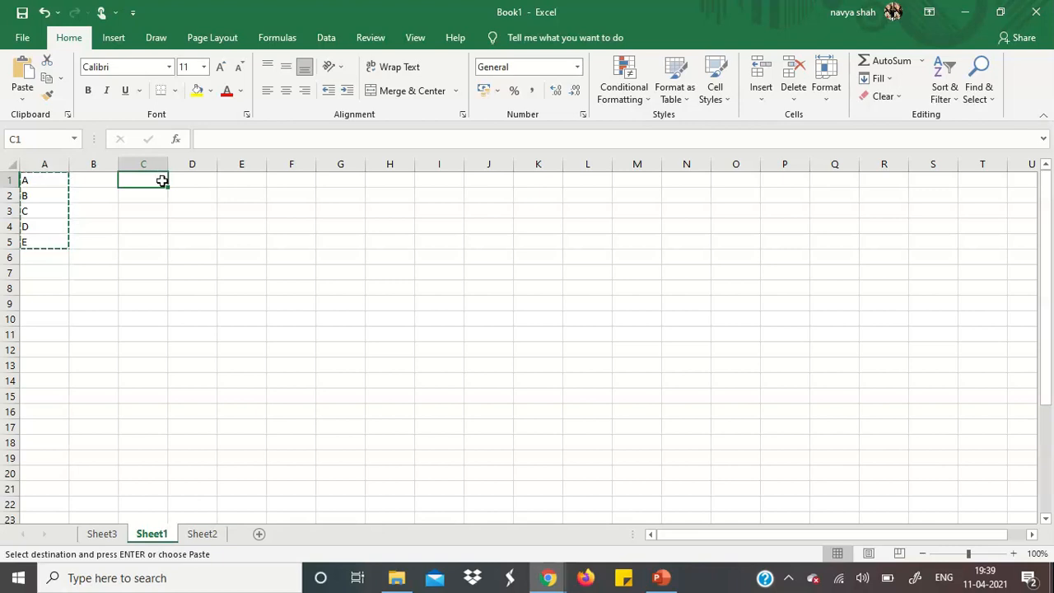
right_click(163, 183)
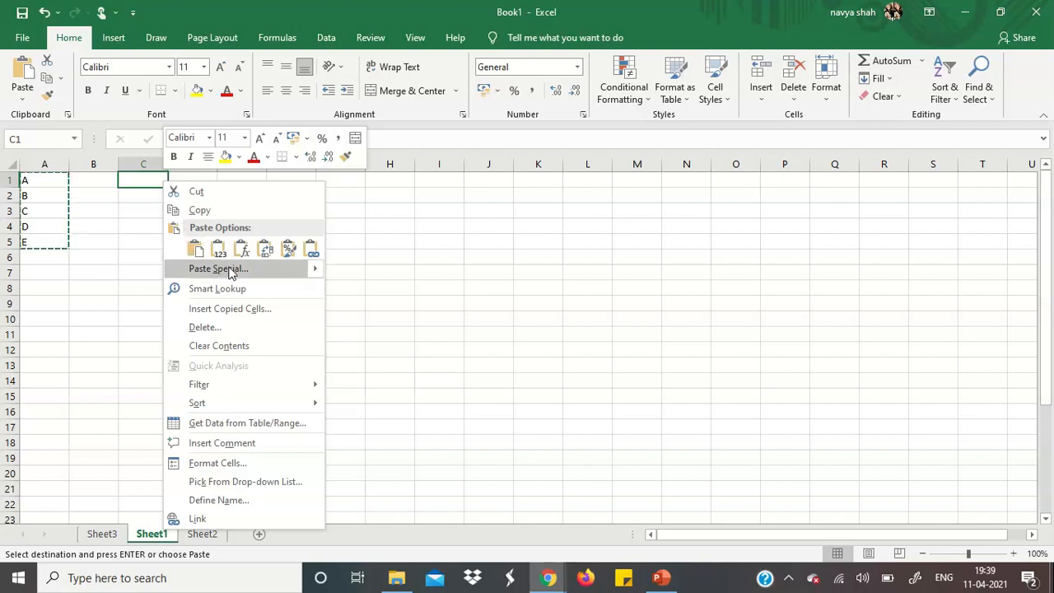
click(231, 271)
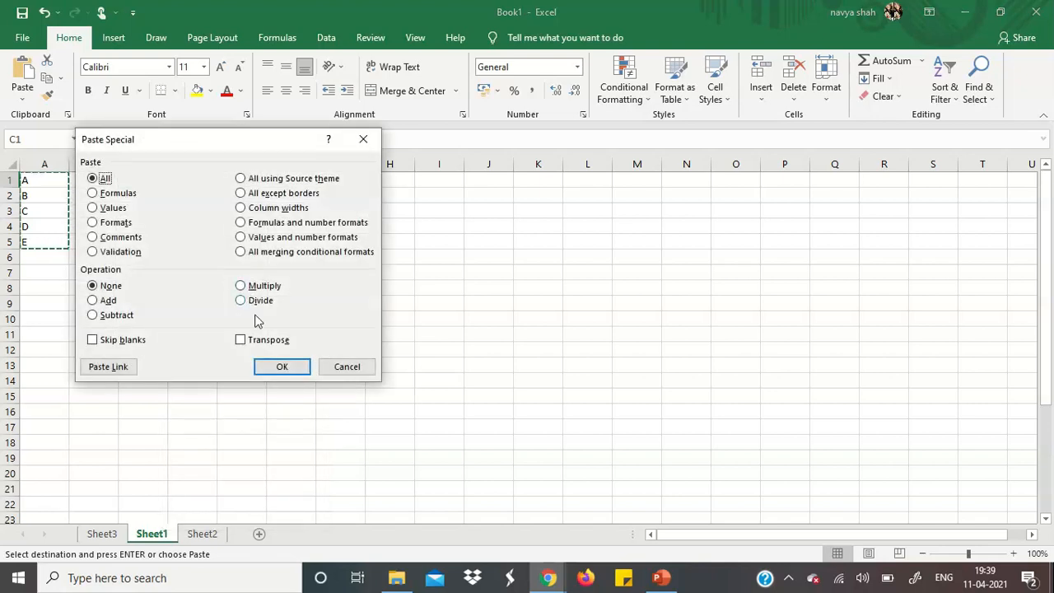
click(268, 348)
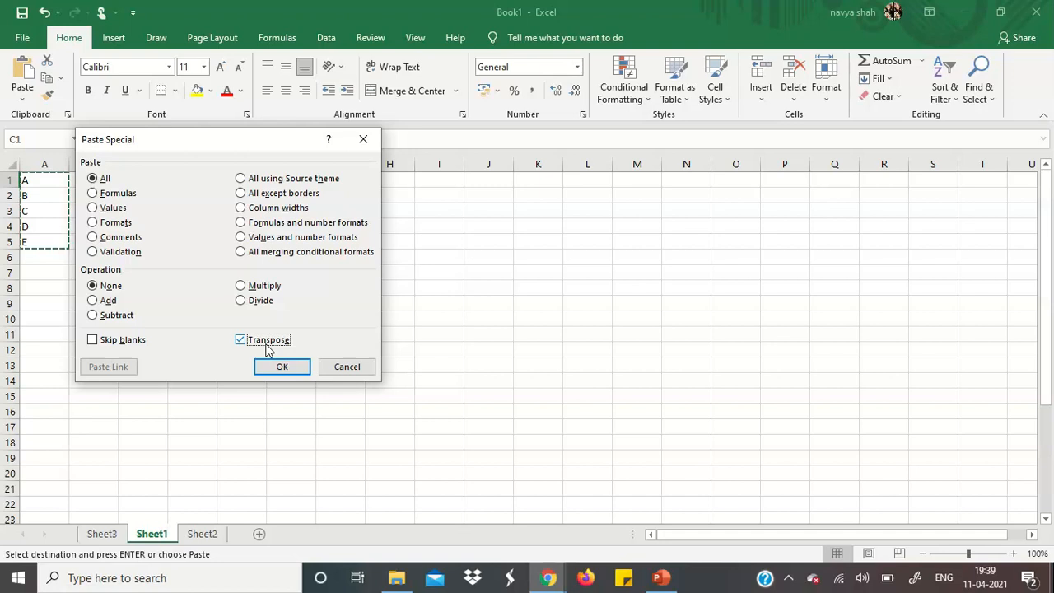
click(286, 368)
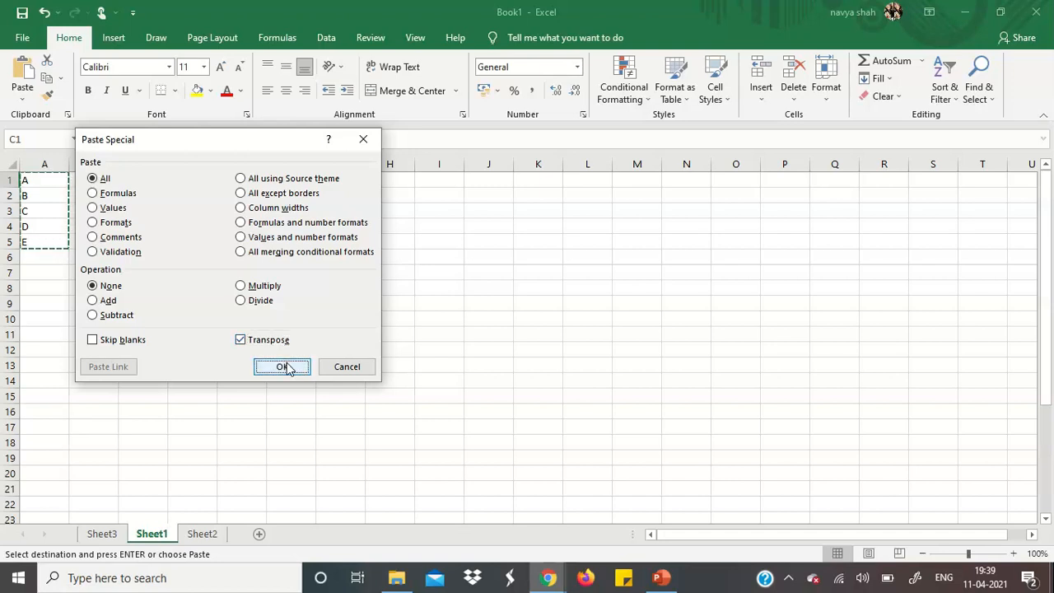
Copy the row of letters in C1:G1 and paste it transposed into a column starting at cell J1.
click(458, 272)
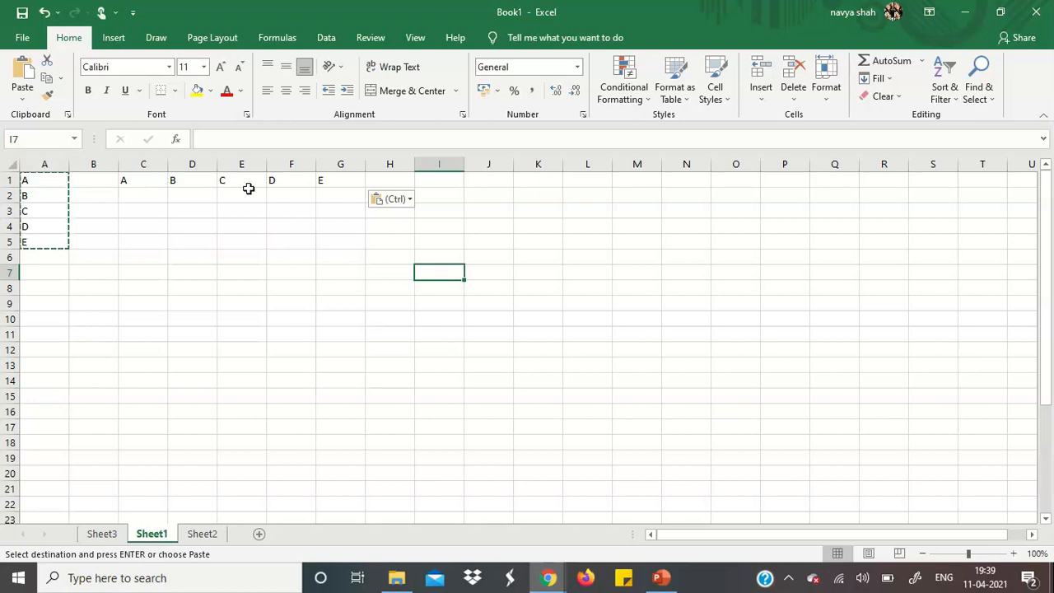
key(Escape)
drag(151, 179, 360, 178)
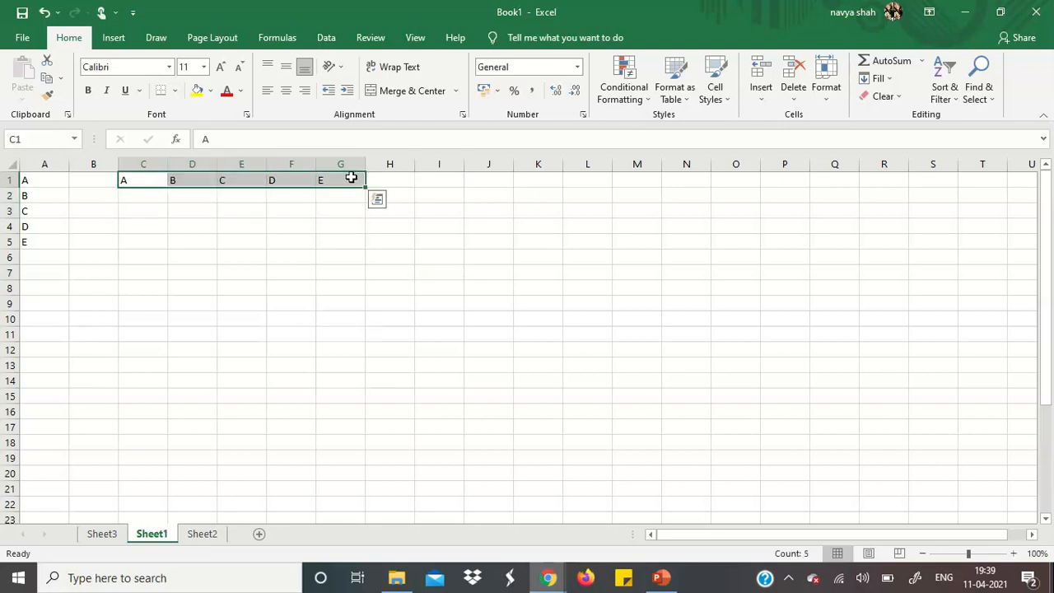
key(ctrl+c)
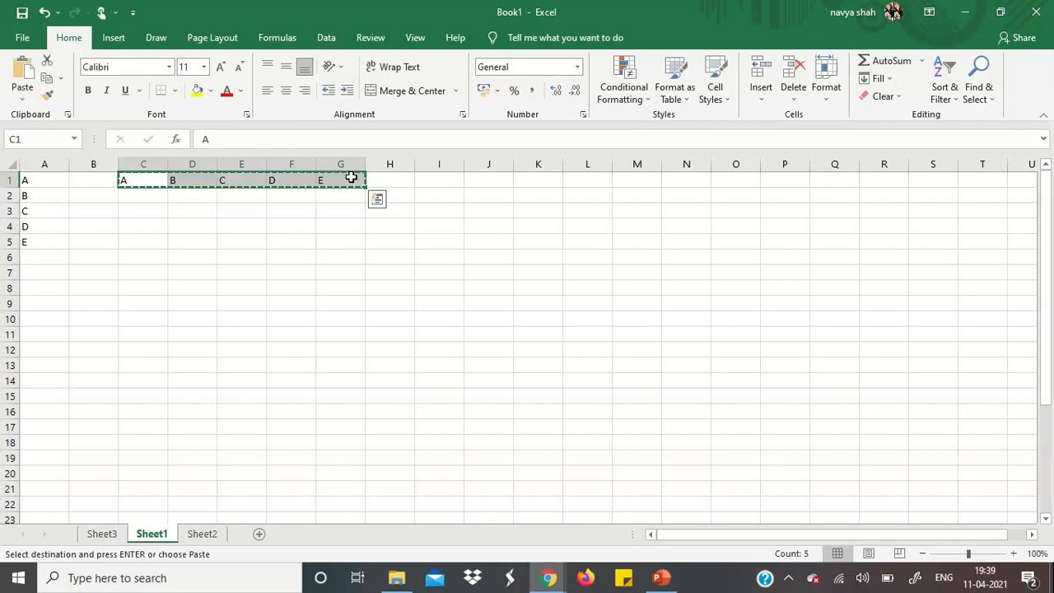
click(505, 179)
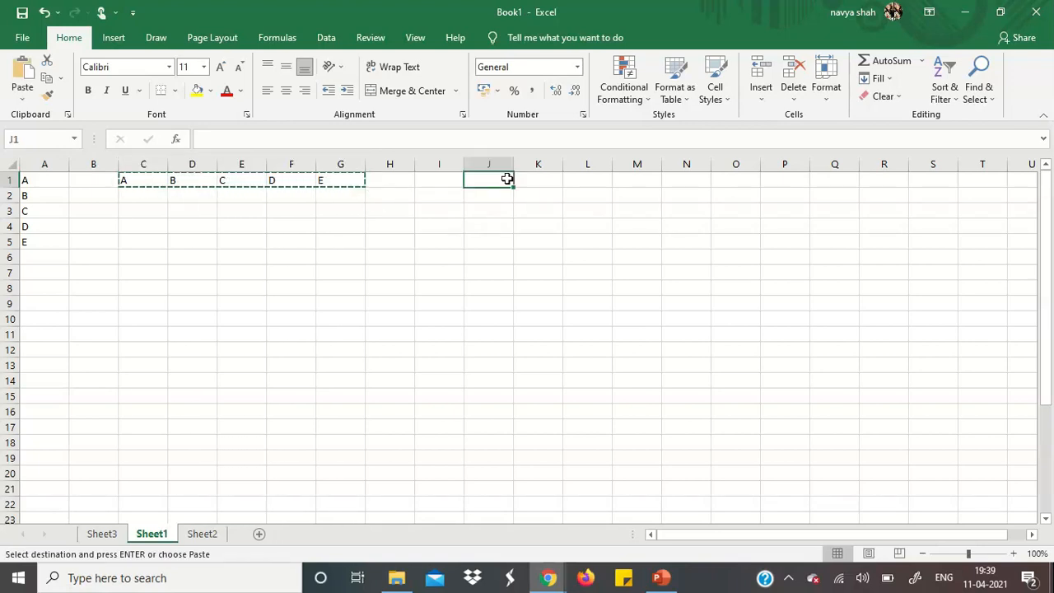
right_click(508, 179)
click(550, 269)
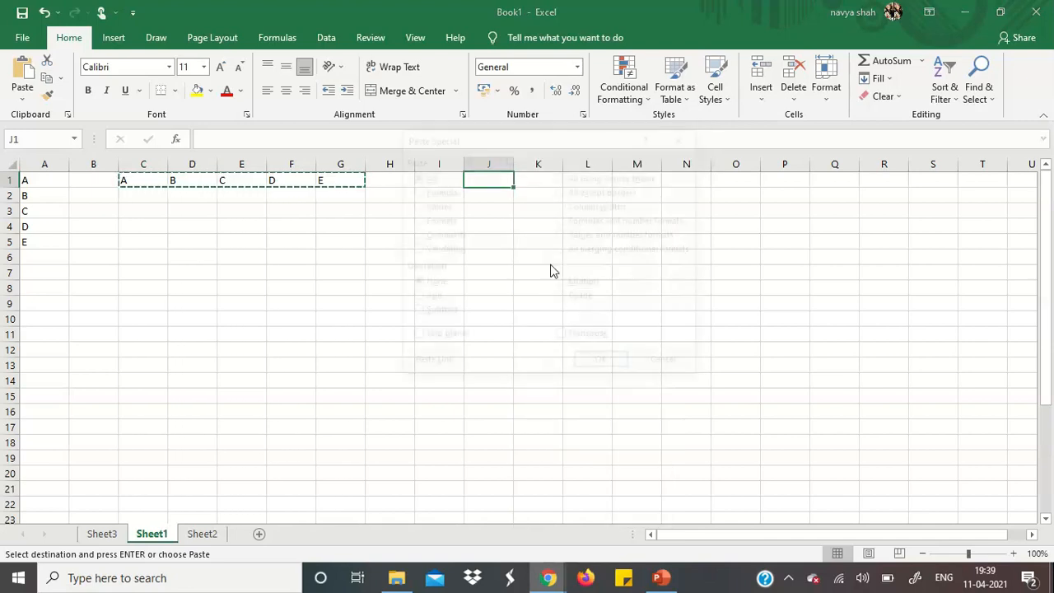
click(565, 337)
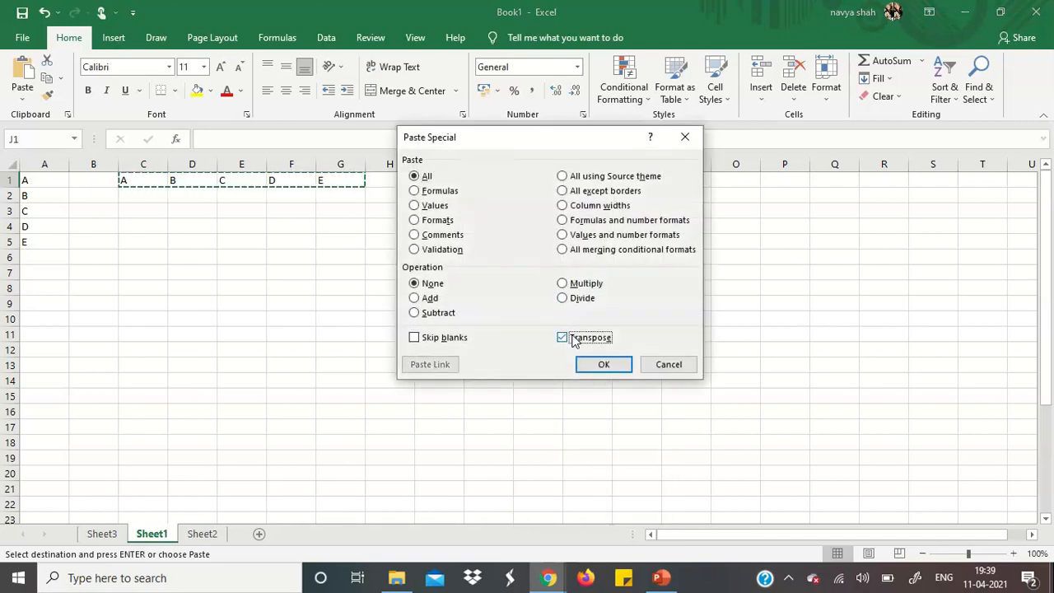
click(602, 364)
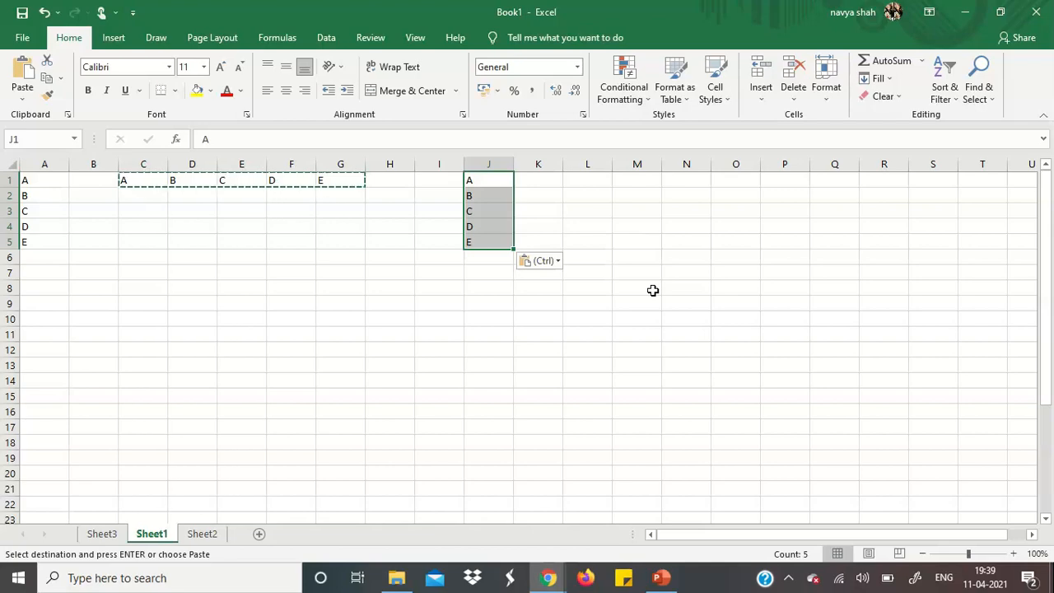
key(Escape)
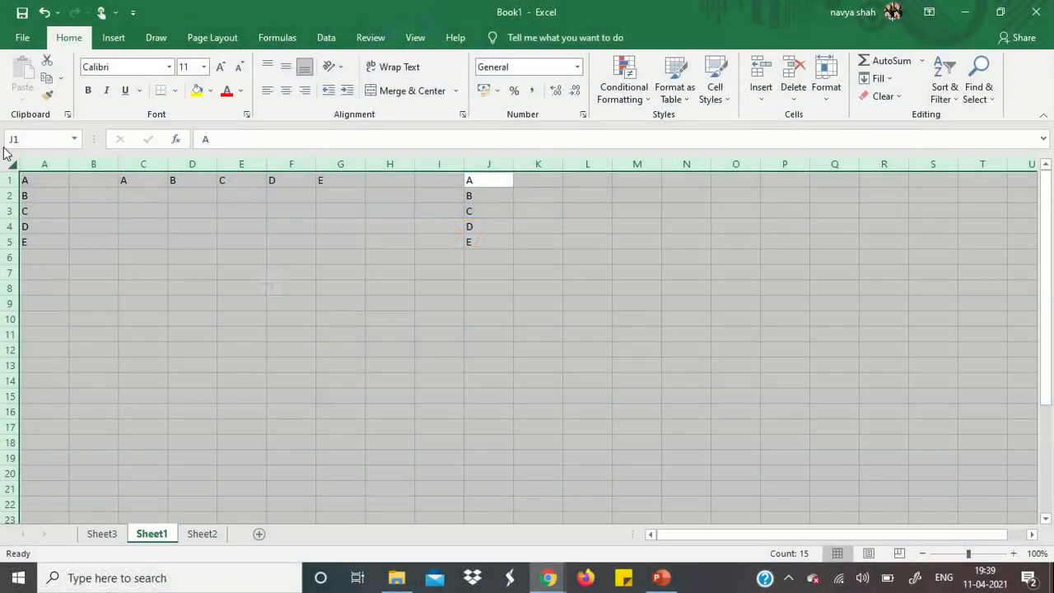
Clear all contents of the sheet and enter the letters A, B, C, D and E in cells A1 to A5.
key(Delete)
click(40, 182)
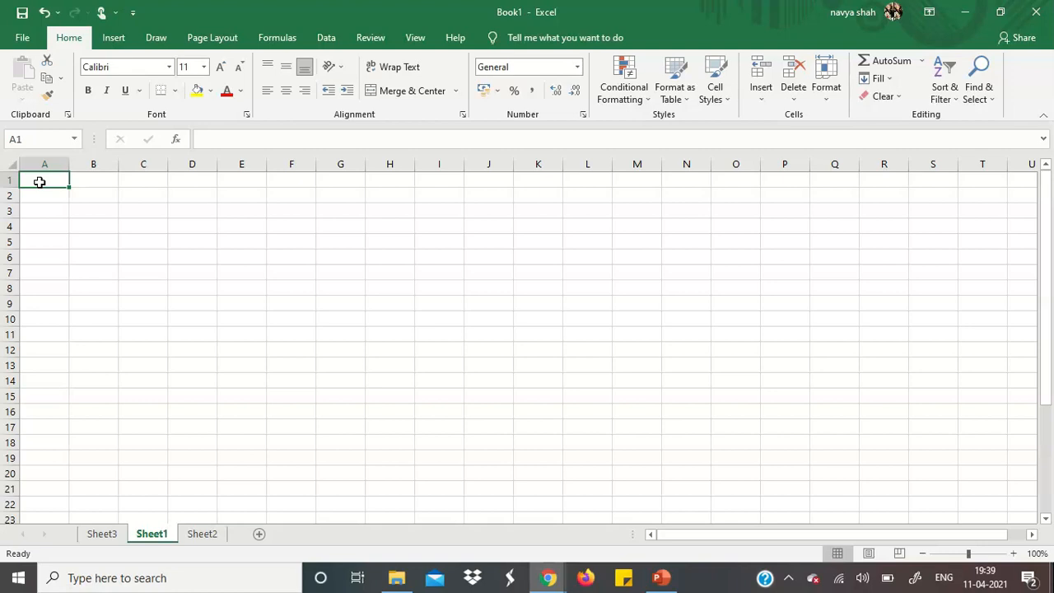
text(A)
key(Return)
text(B)
key(Return)
text(C)
key(Return)
text(D)
key(Return)
text(E)
Enter the numbers 12, 34, 53, 23 and 86 in cells B1 to B5 beside the letters.
key(Up)
key(Up)
key(Right)
key(Up)
key(Up)
text(12)
key(Return)
text(34)
key(Return)
text(53)
key(Return)
text(23)
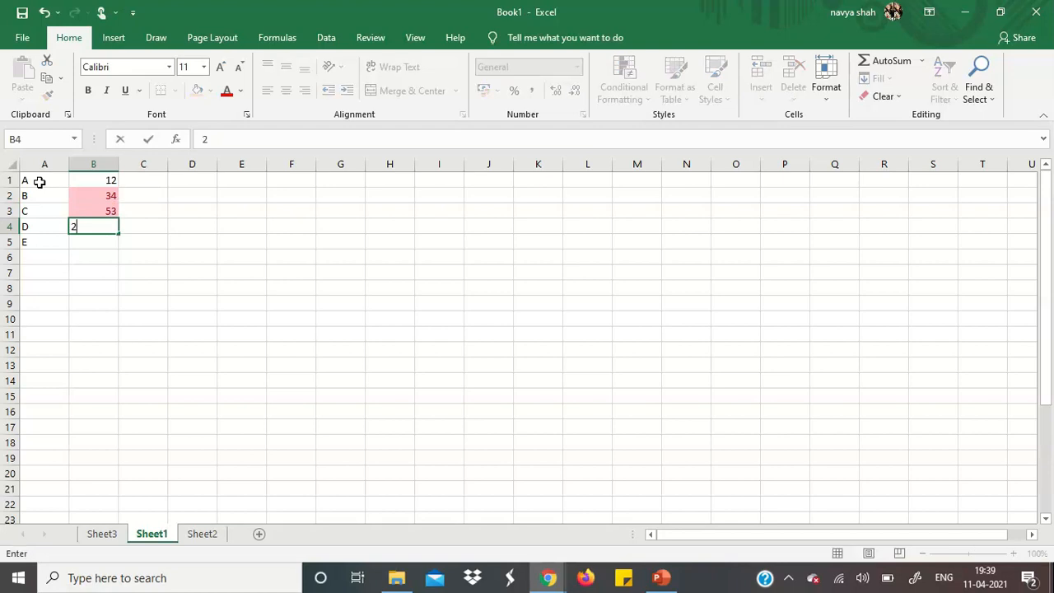
key(Return)
text(86)
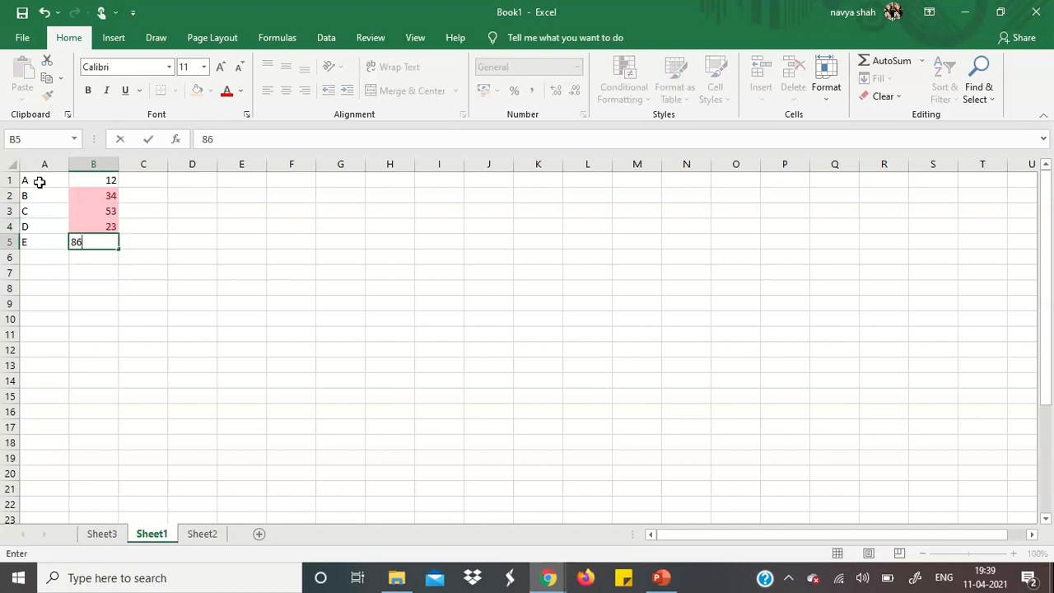
key(Return)
Insert a 3-D clustered column chart from the letters and numbers in A1:B5.
key(Up)
key(Up)
key(Up)
key(Up)
key(Up)
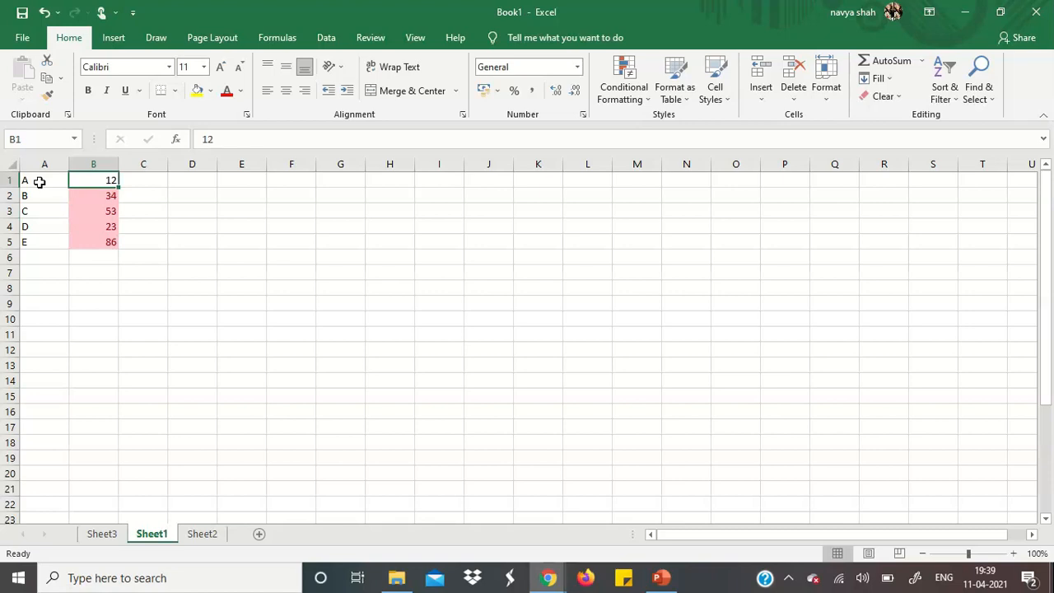
click(38, 182)
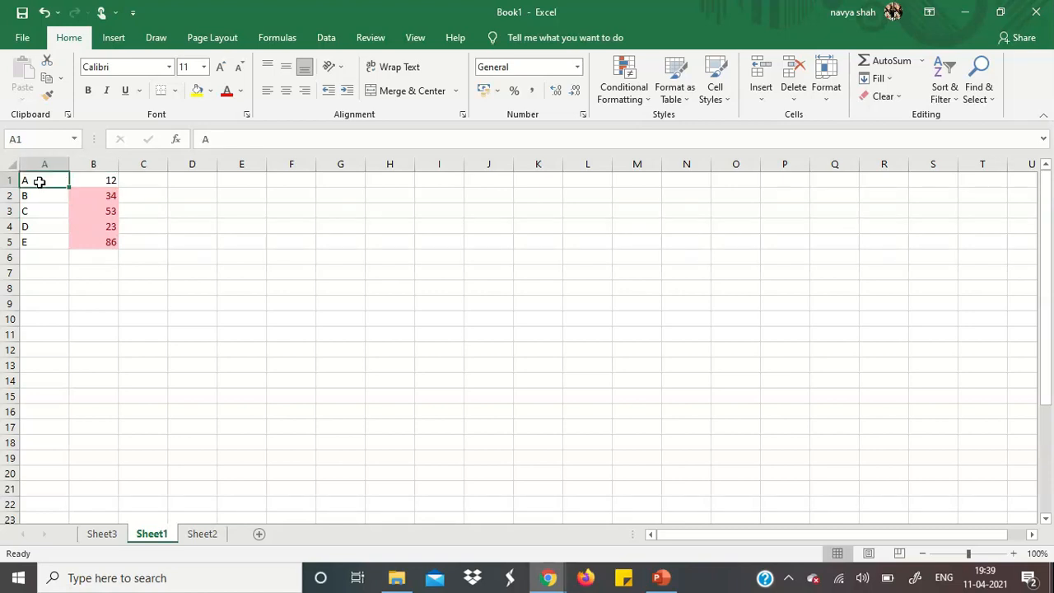
key(shift+Right)
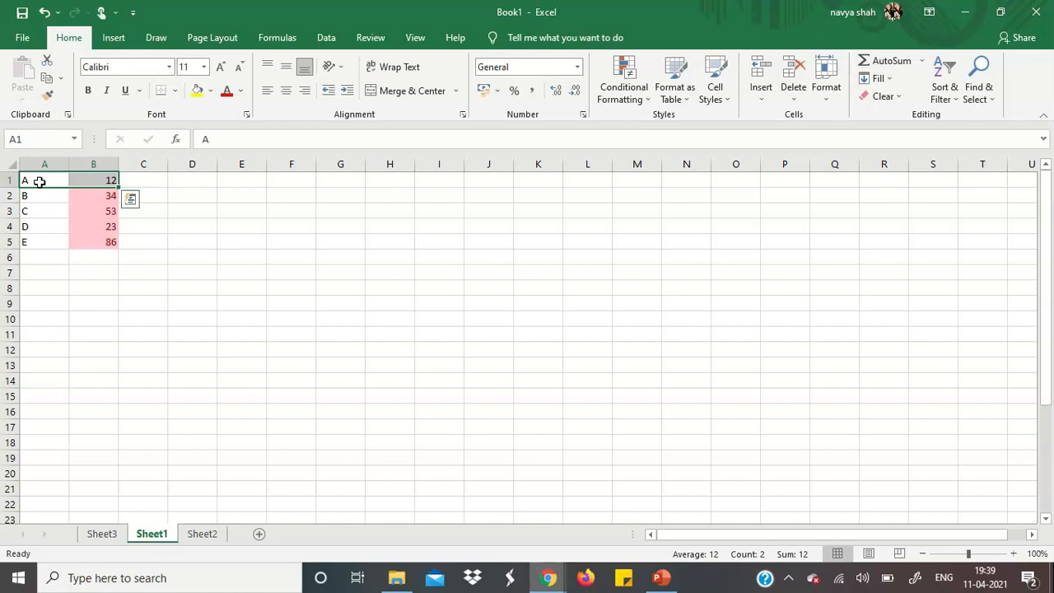
key(shift+Down)
key(shift+Down)
key(shift+Down)
key(shift+Down)
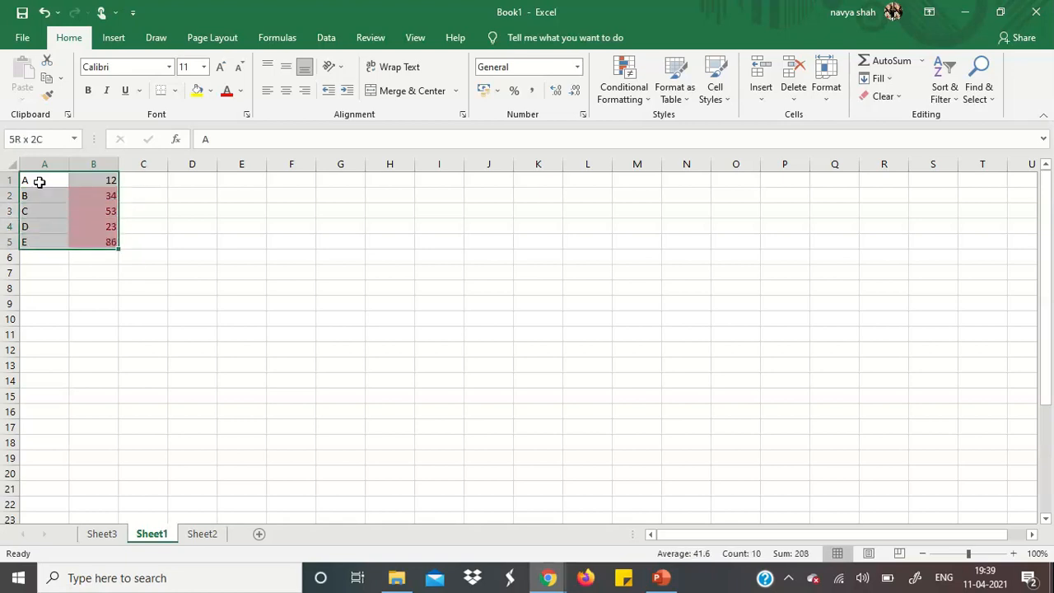
click(127, 40)
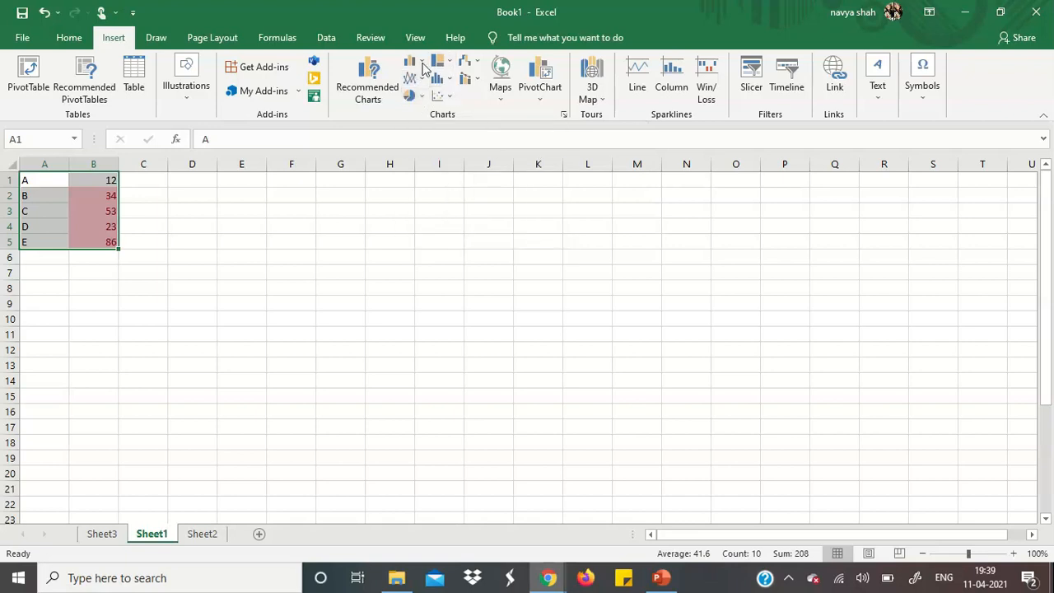
click(409, 66)
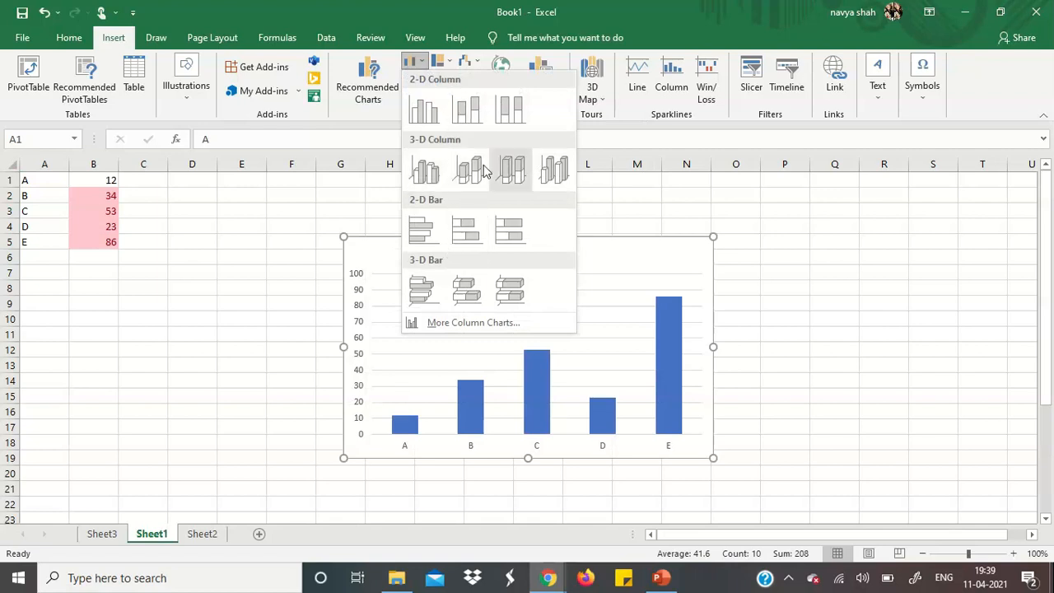
click(430, 173)
click(803, 348)
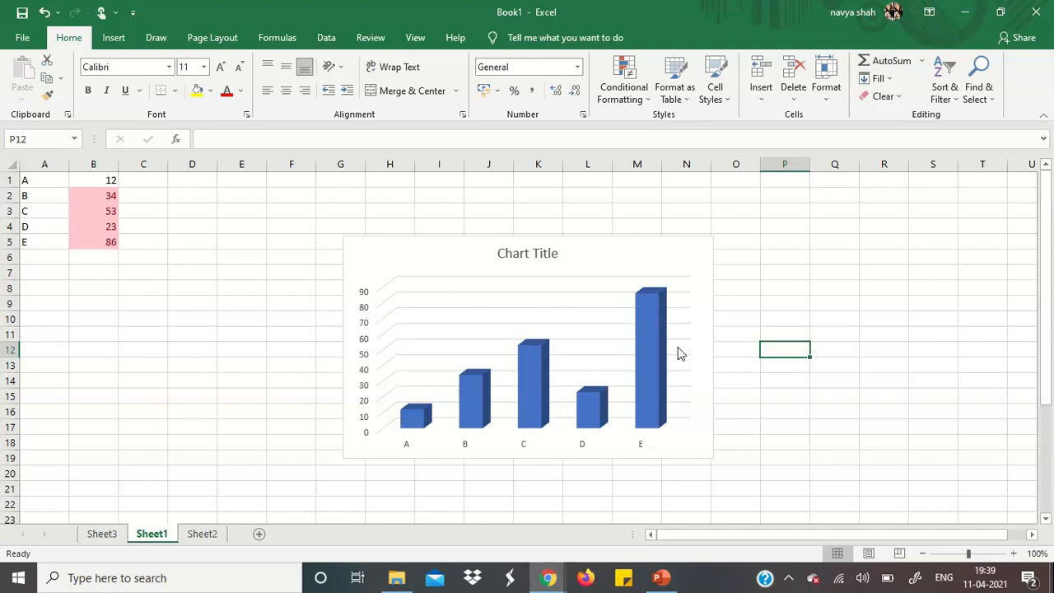
click(552, 317)
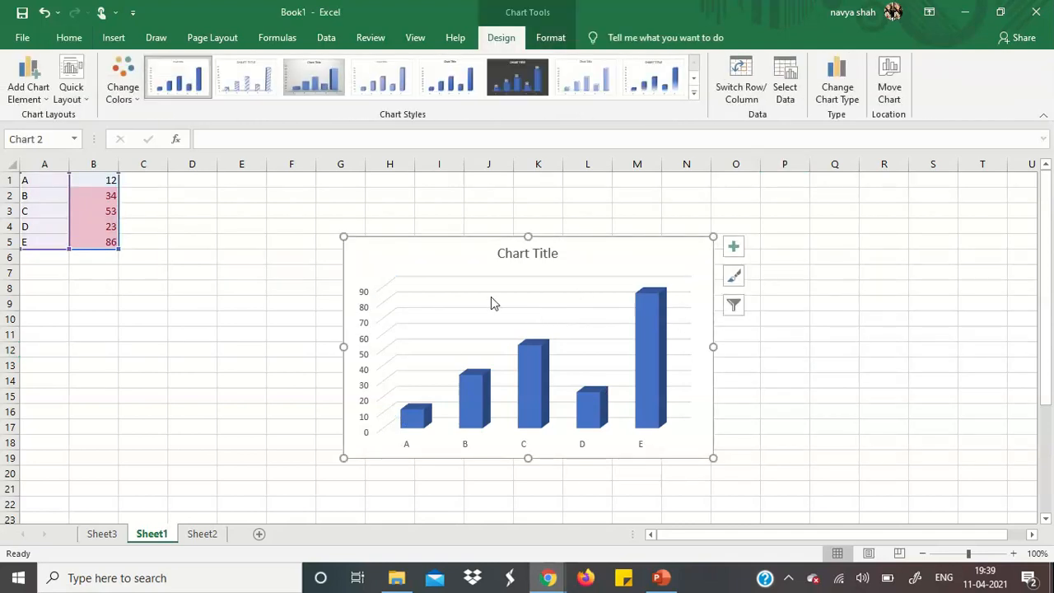
click(516, 346)
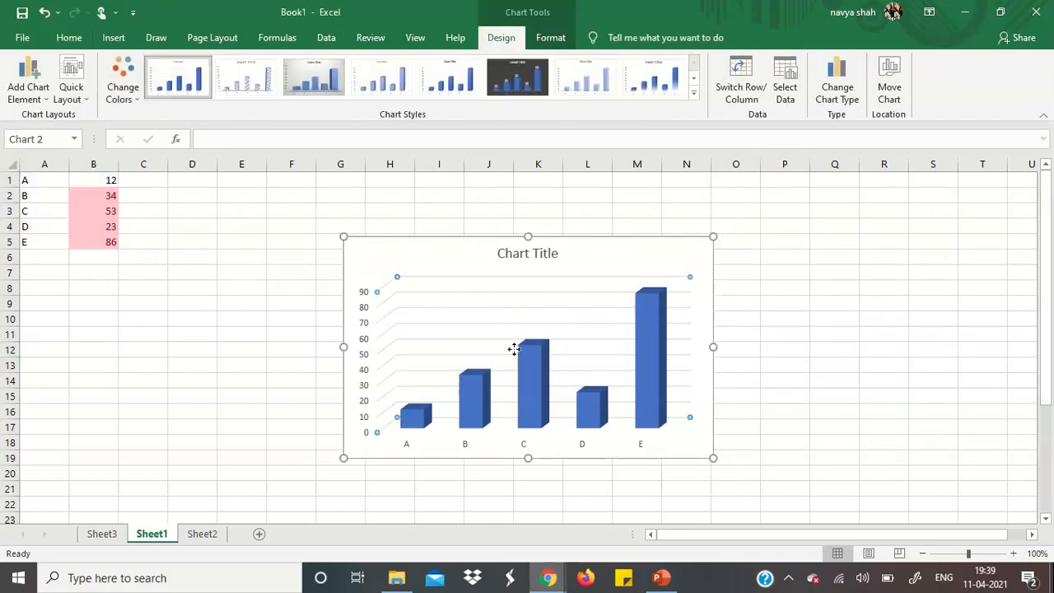
click(899, 302)
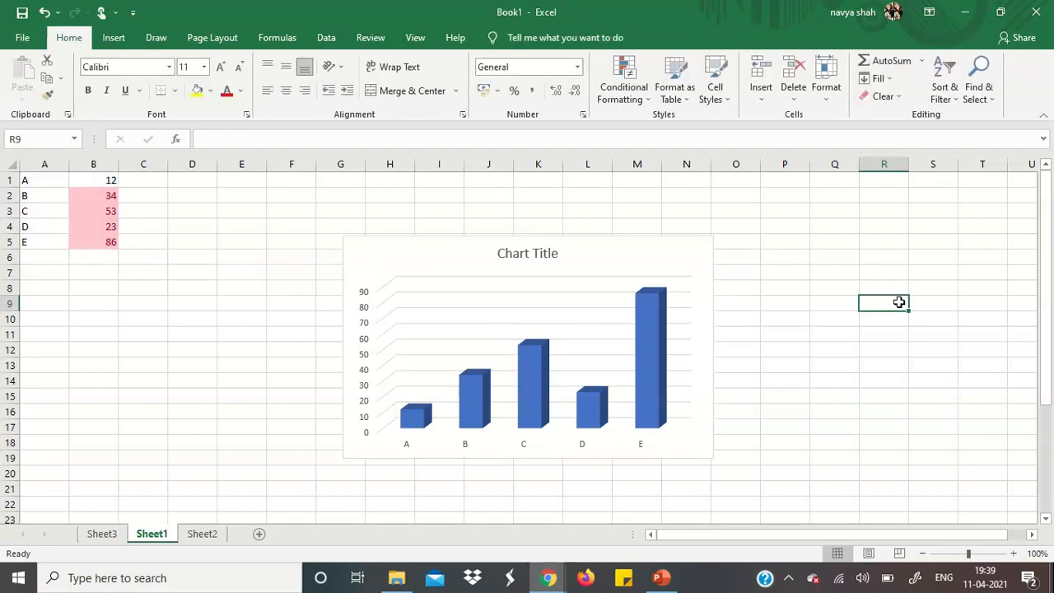